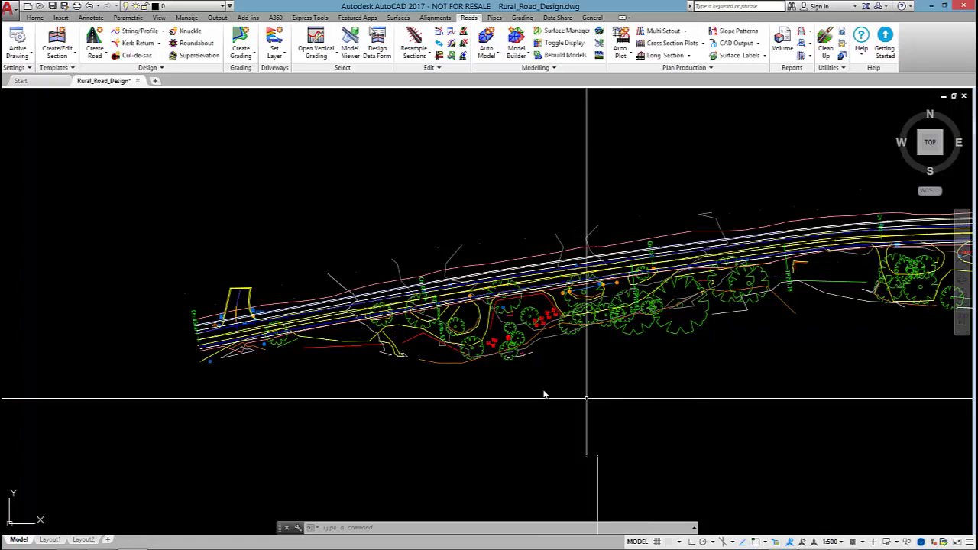
Open the Xsect Viewer for Princess Hwy at chainage 104.507 picked on the alignment
{"action": "scroll", "coordinate": [504, 336], "scroll_direction": "up", "scroll_amount": 5}
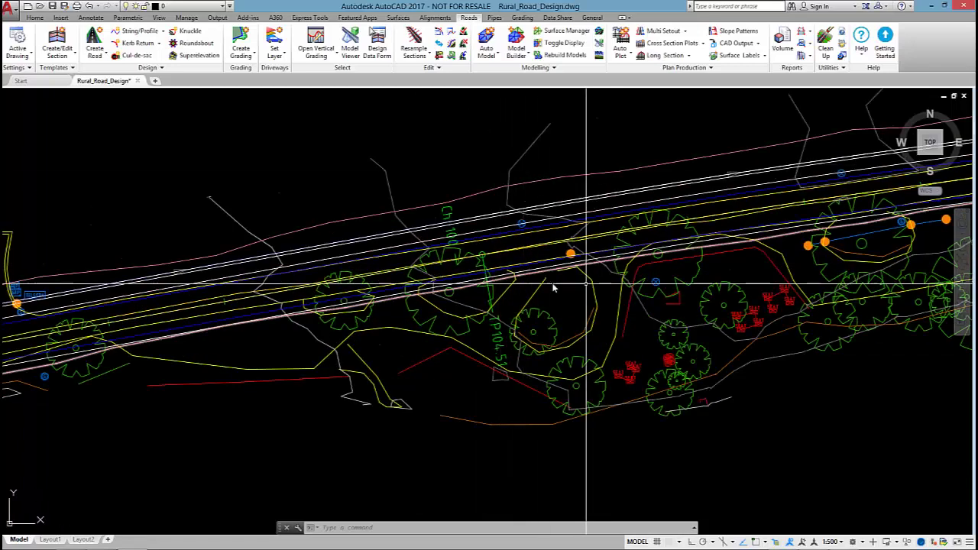
{"action": "mouse_move", "coordinate": [528, 277]}
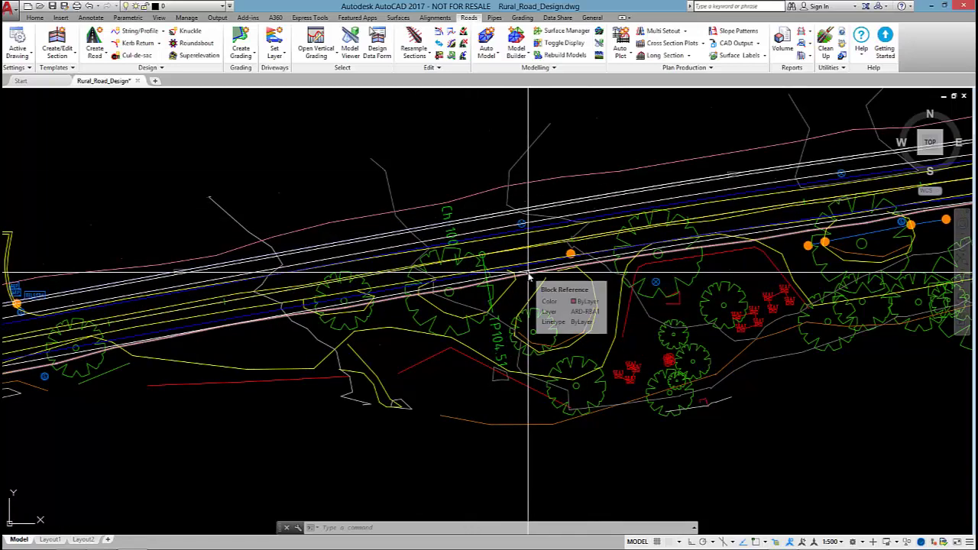
{"action": "left_click", "coordinate": [317, 57]}
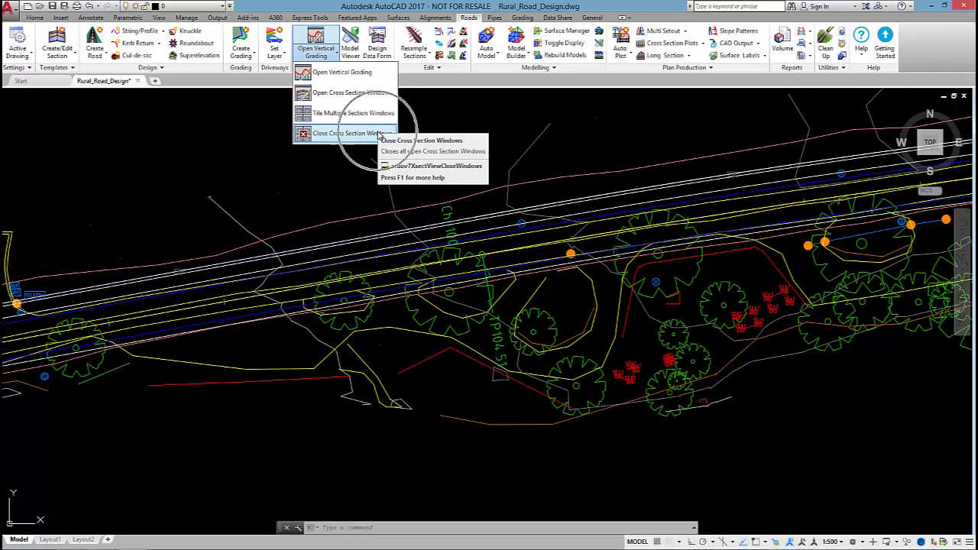
{"action": "left_click", "coordinate": [370, 94]}
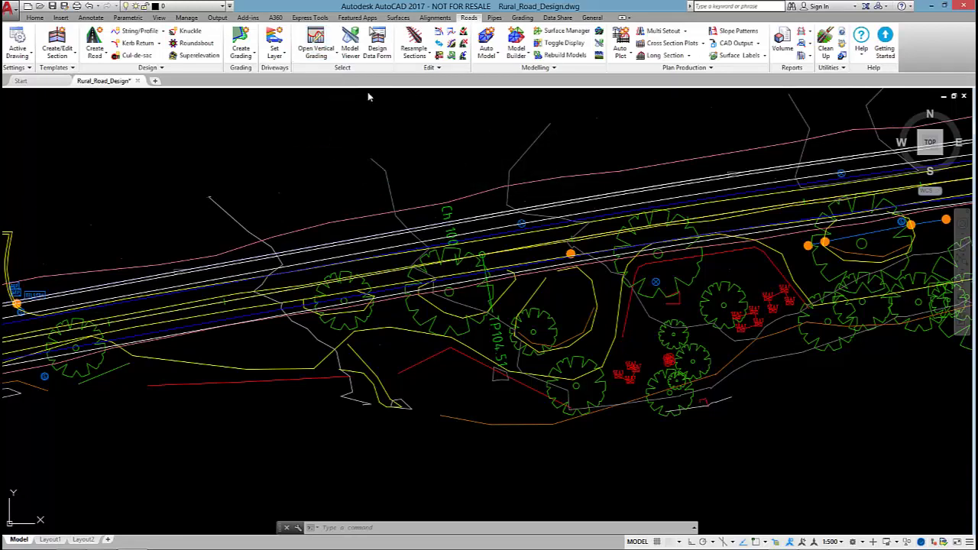
{"action": "left_click", "coordinate": [525, 249]}
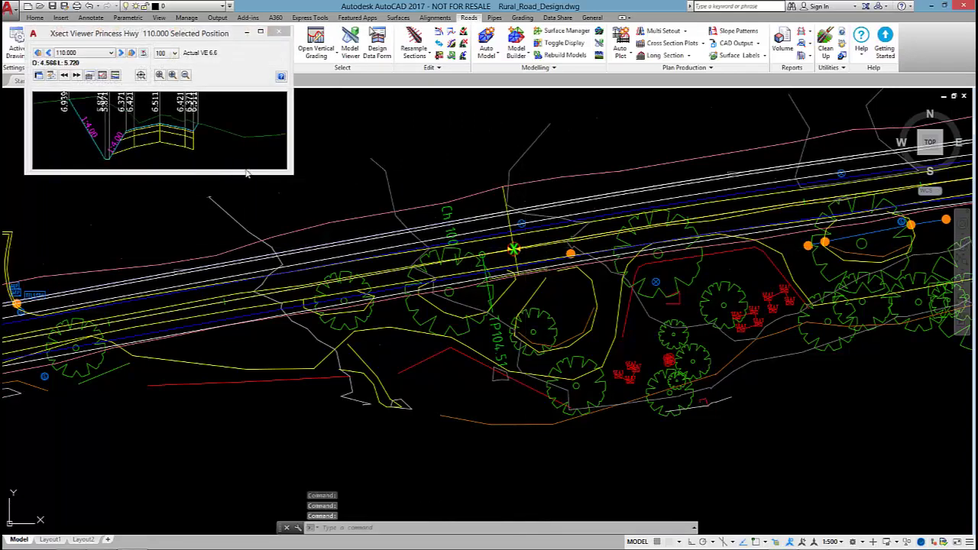
Move the cross-section viewer to the lower screen and widen it across the plan
{"action": "left_click_drag", "start_coordinate": [290, 174], "coordinate": [650, 171]}
{"action": "left_click_drag", "start_coordinate": [421, 34], "coordinate": [457, 370]}
{"action": "left_click_drag", "start_coordinate": [686, 458], "coordinate": [833, 458]}
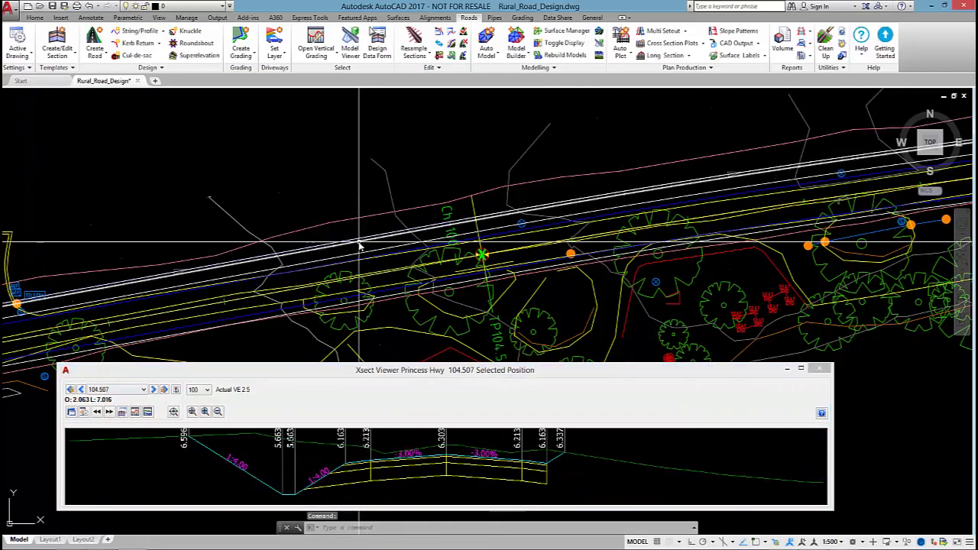
{"action": "scroll", "coordinate": [352, 246], "scroll_direction": "down", "scroll_amount": 3}
{"action": "middle_click_drag", "start_coordinate": [352, 246], "coordinate": [583, 224]}
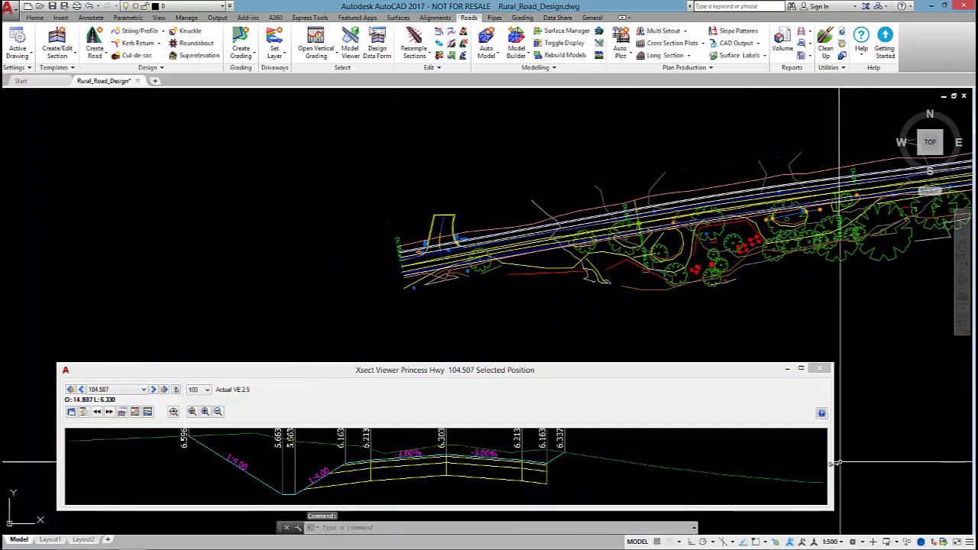
{"action": "left_click_drag", "start_coordinate": [833, 466], "coordinate": [921, 472]}
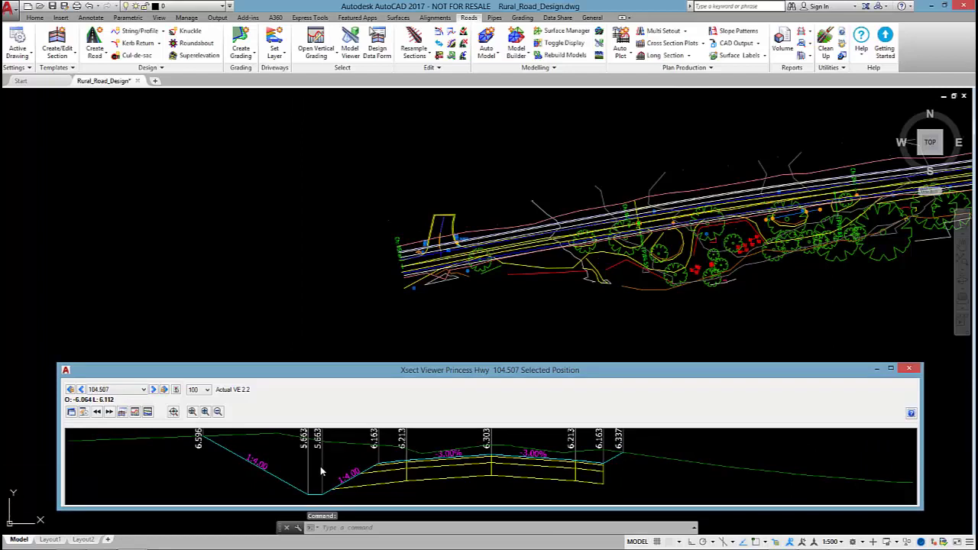
Start a Default Objects entry for * All * roads with item type Alignment
{"action": "left_click", "coordinate": [71, 413]}
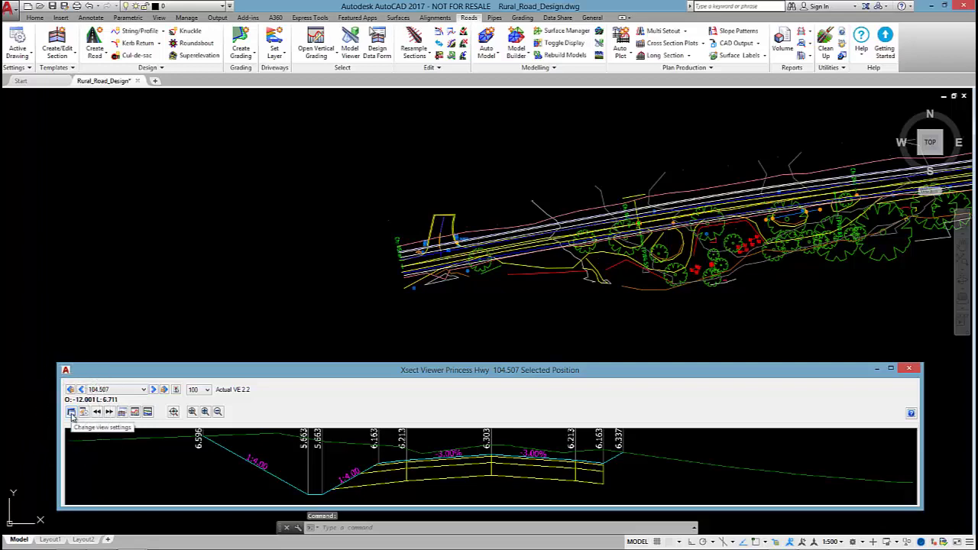
{"action": "left_click", "coordinate": [84, 413]}
{"action": "left_click", "coordinate": [84, 413]}
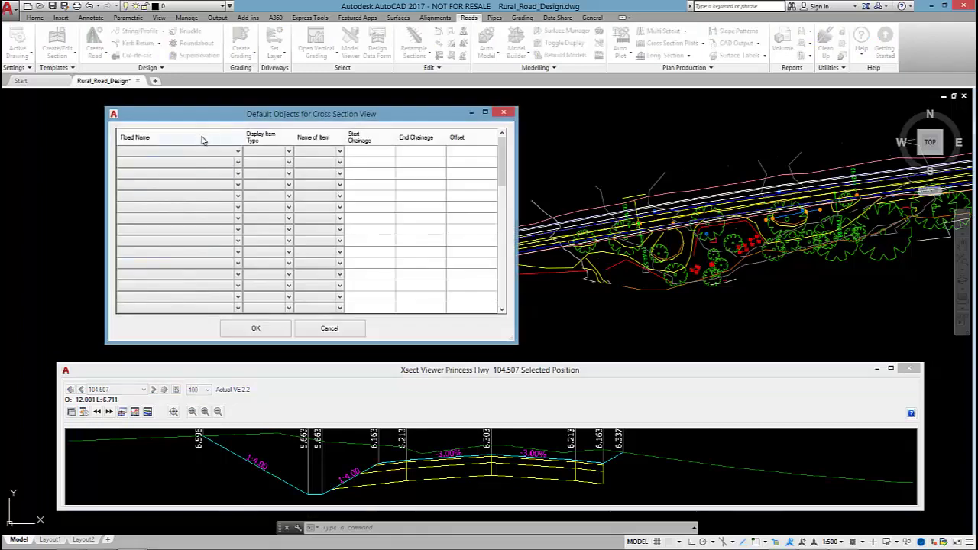
{"action": "left_click", "coordinate": [191, 153]}
{"action": "left_click", "coordinate": [217, 160]}
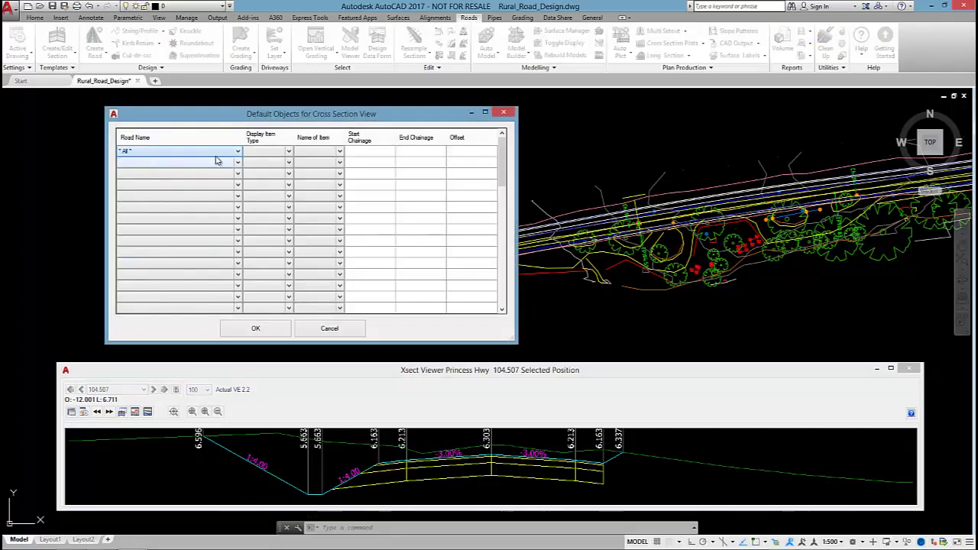
{"action": "left_click", "coordinate": [260, 152]}
{"action": "left_click", "coordinate": [262, 167]}
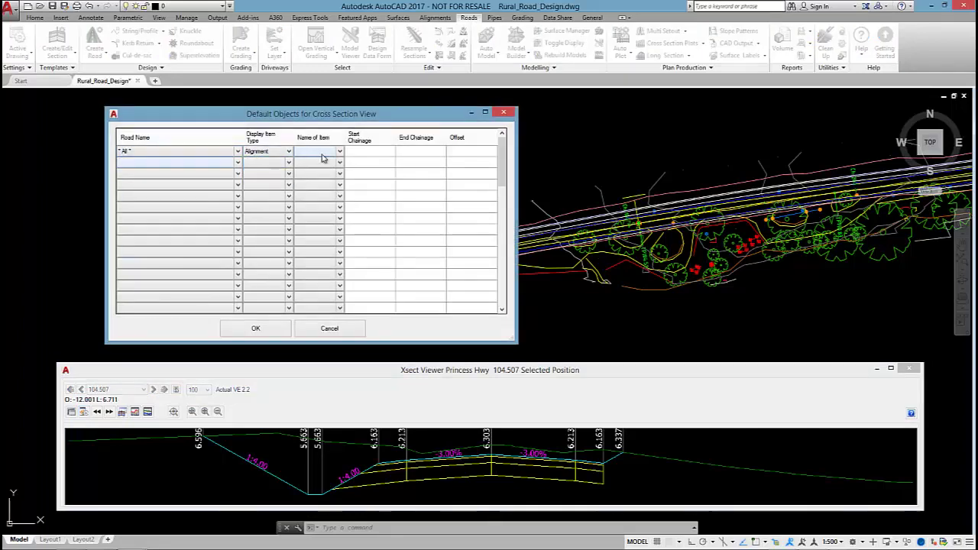
Choose Princess Hwy-Left-6.500 for chainages 0 to 1000 and apply it
{"action": "left_click", "coordinate": [327, 152]}
{"action": "left_click", "coordinate": [328, 153]}
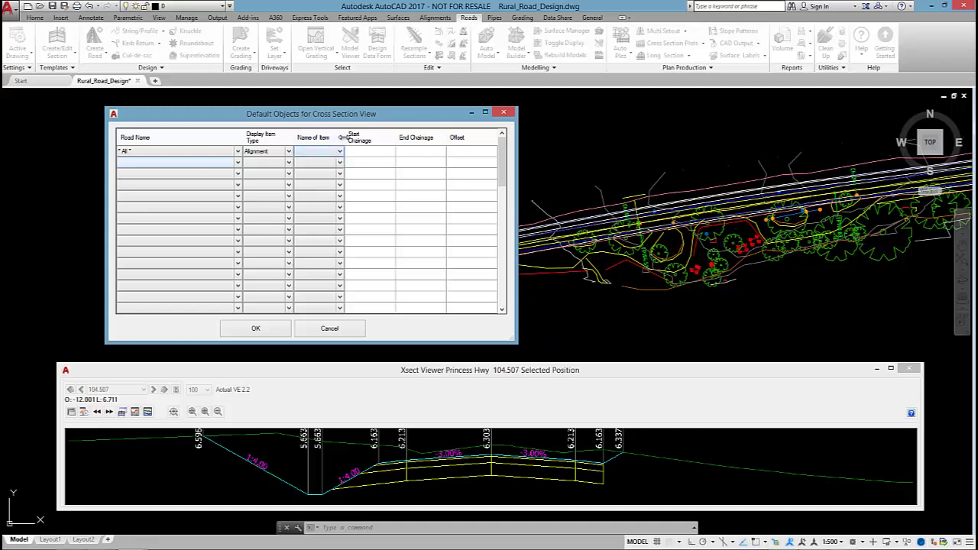
{"action": "left_click", "coordinate": [317, 152]}
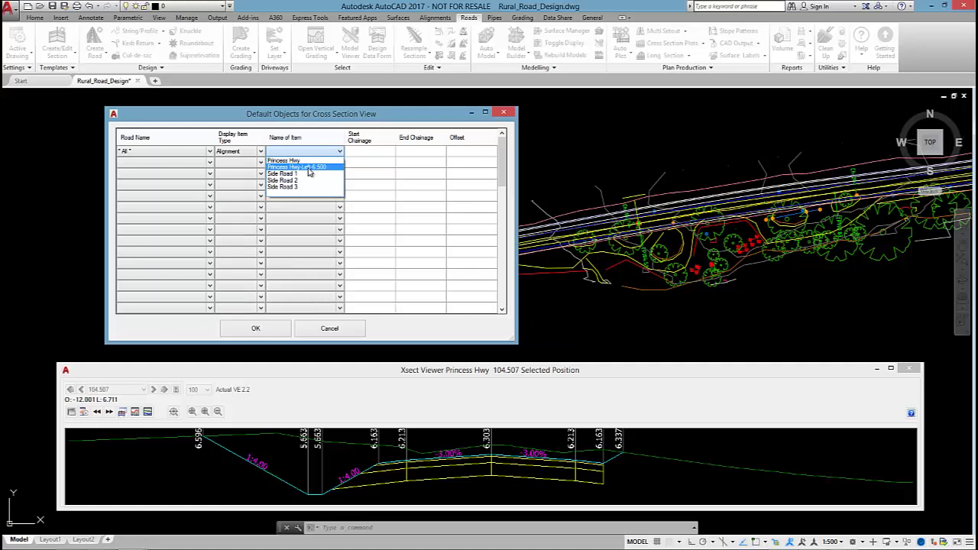
{"action": "left_click", "coordinate": [310, 167]}
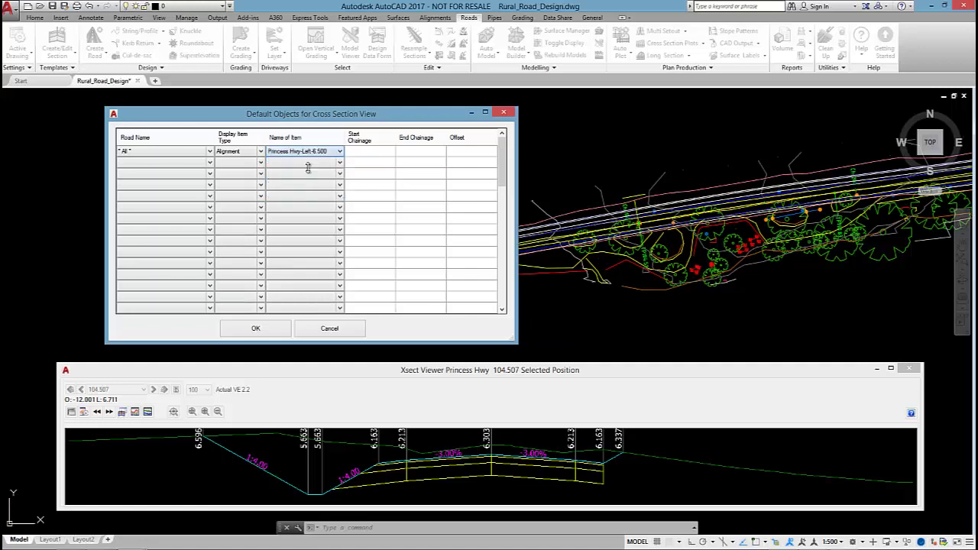
{"action": "left_click", "coordinate": [377, 155]}
{"action": "left_click", "coordinate": [415, 150]}
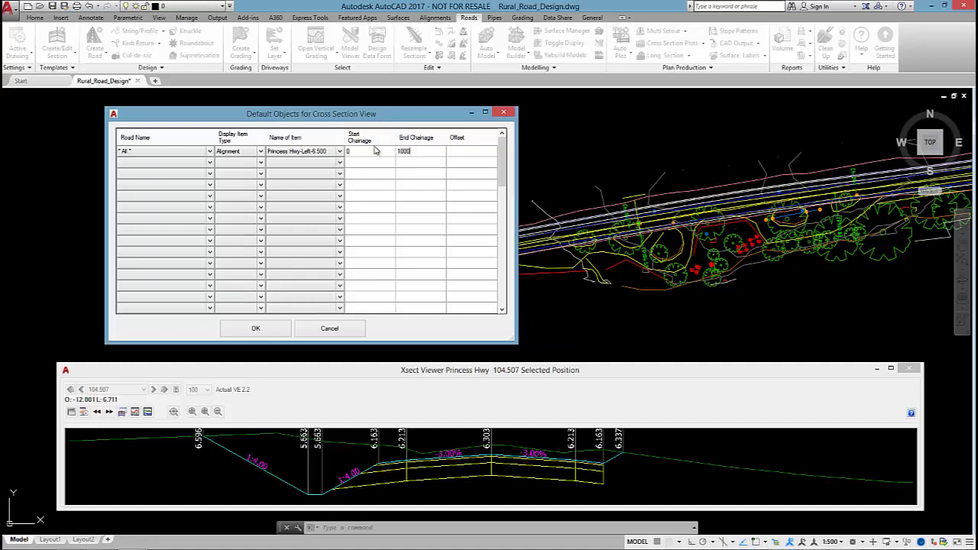
{"action": "left_click", "coordinate": [255, 329]}
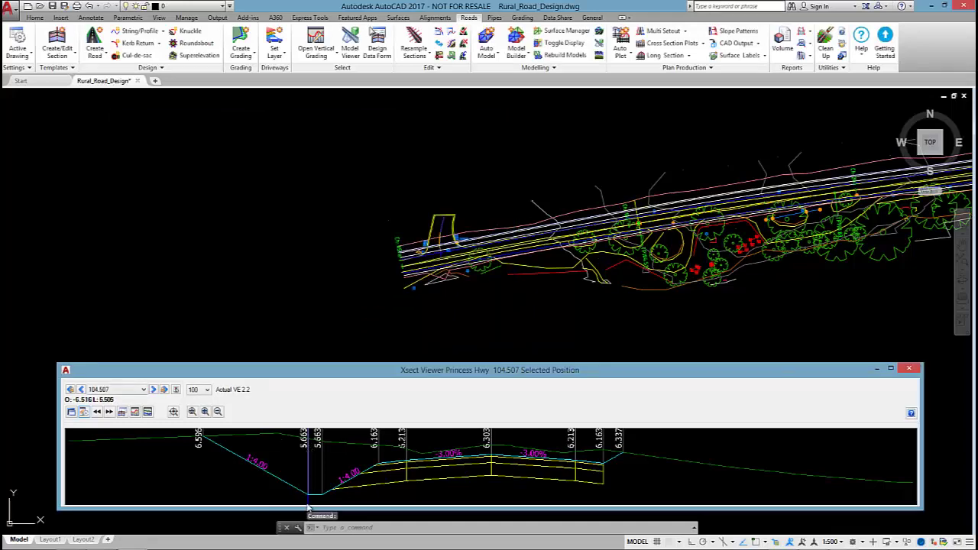
Step through the cross sections to chainage 120.000 and read a point's offset and level
{"action": "left_click", "coordinate": [153, 389]}
{"action": "left_click", "coordinate": [153, 388]}
{"action": "left_click", "coordinate": [152, 389]}
{"action": "left_click", "coordinate": [152, 388]}
{"action": "left_click", "coordinate": [81, 389]}
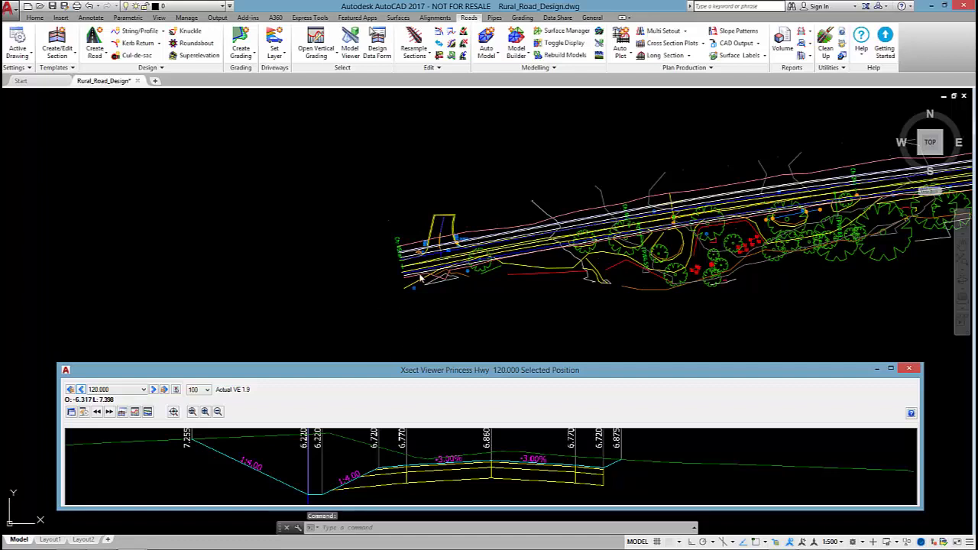
{"action": "left_click", "coordinate": [311, 497]}
Enlarge the cross-section viewer taller and wider to inspect the section
{"action": "left_click_drag", "start_coordinate": [925, 364], "coordinate": [938, 343]}
{"action": "middle_click_drag", "start_coordinate": [465, 198], "coordinate": [439, 198]}
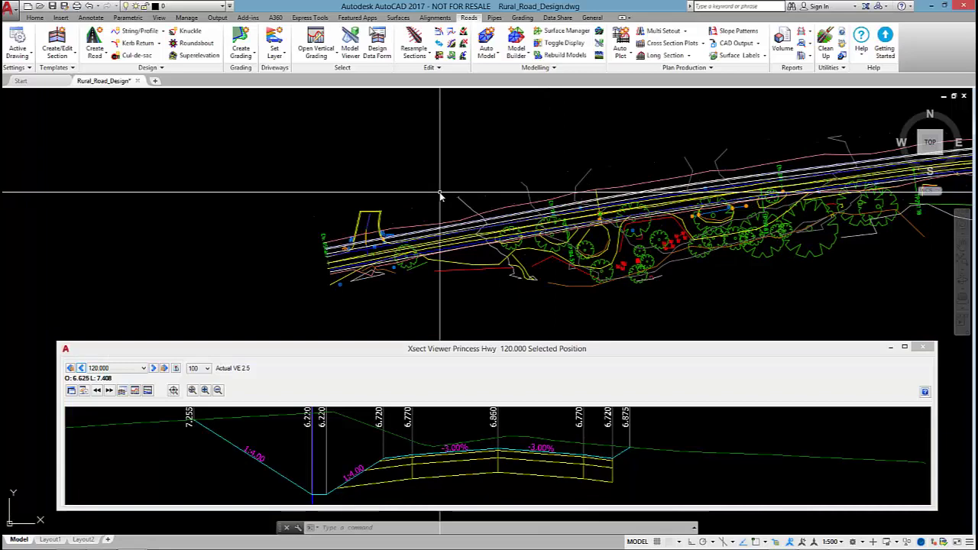
{"action": "scroll", "coordinate": [444, 200], "scroll_direction": "up", "scroll_amount": 3}
{"action": "scroll", "coordinate": [493, 196], "scroll_direction": "down", "scroll_amount": 3}
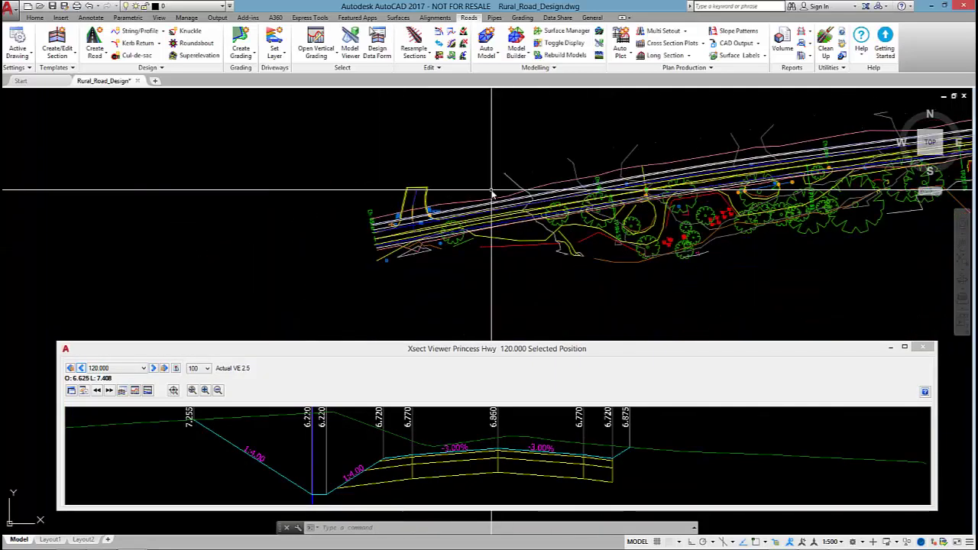
{"action": "scroll", "coordinate": [630, 197], "scroll_direction": "up", "scroll_amount": 3}
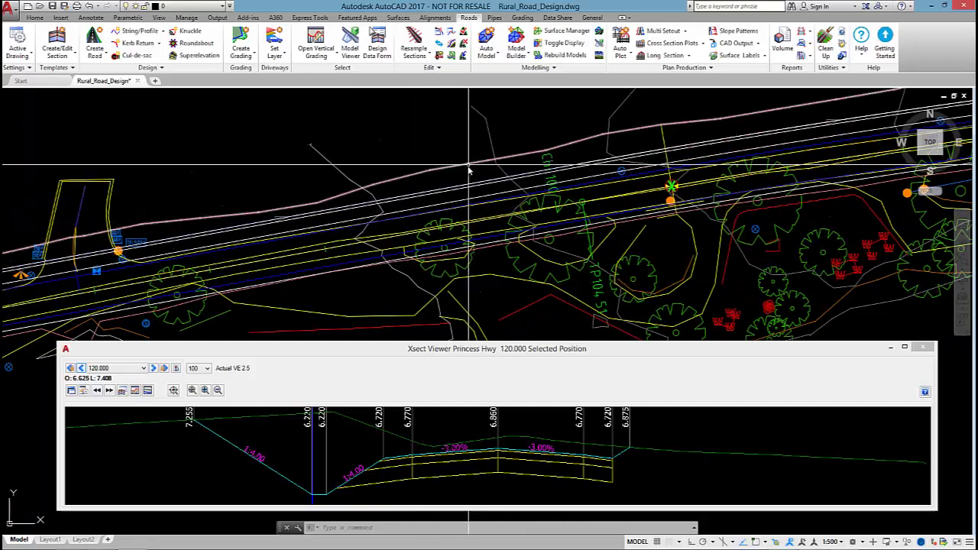
{"action": "scroll", "coordinate": [469, 170], "scroll_direction": "down", "scroll_amount": 5}
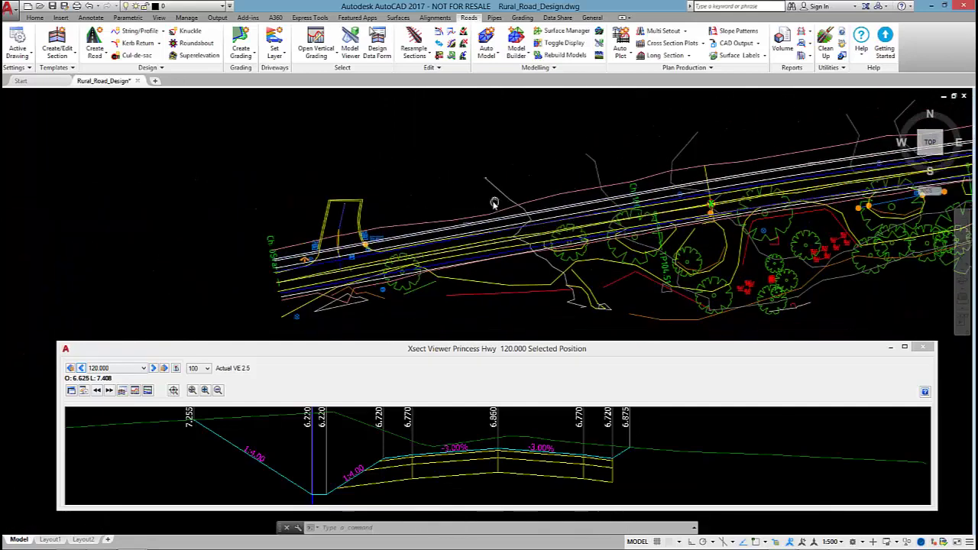
{"action": "middle_click_drag", "start_coordinate": [494, 202], "coordinate": [468, 205]}
{"action": "left_click", "coordinate": [558, 46]}
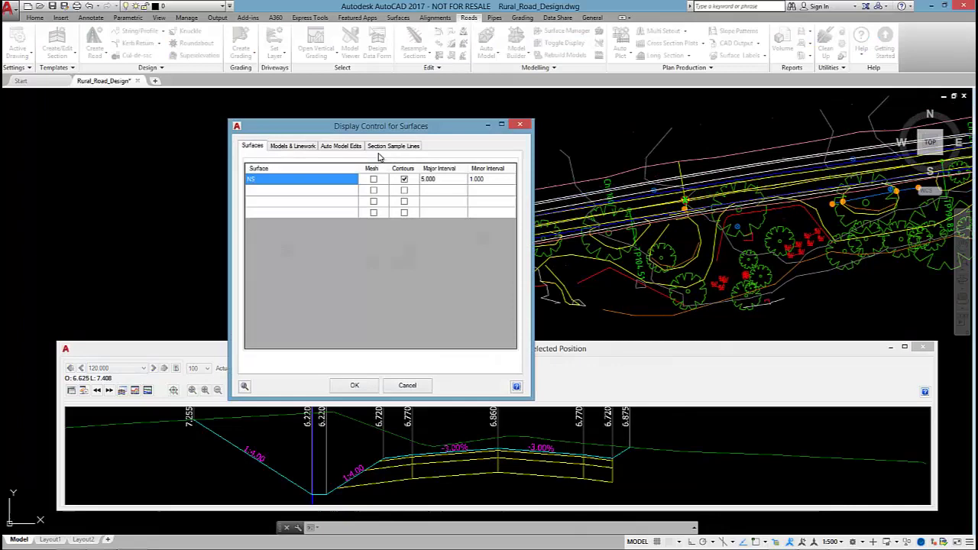
{"action": "left_click_drag", "start_coordinate": [402, 131], "coordinate": [200, 64]}
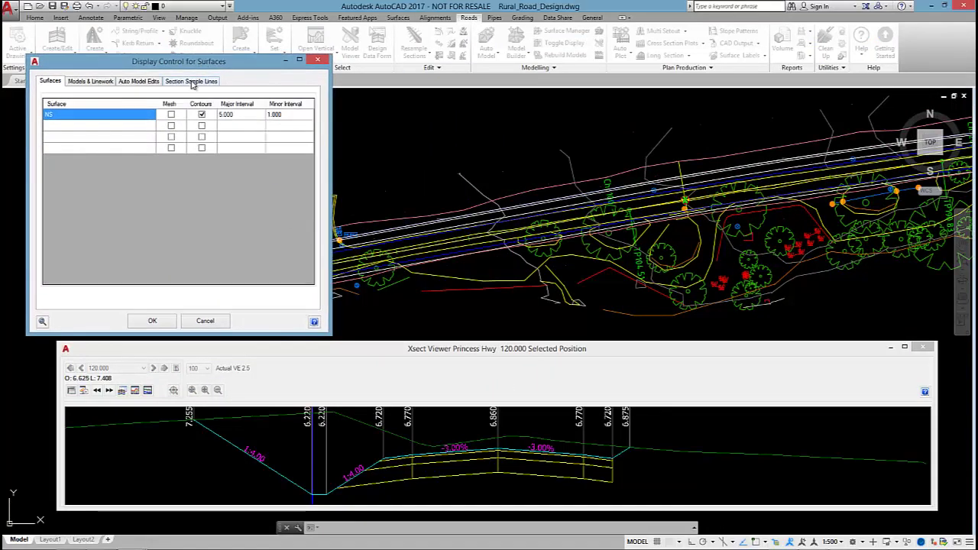
{"action": "left_click", "coordinate": [192, 83]}
{"action": "left_click", "coordinate": [298, 125]}
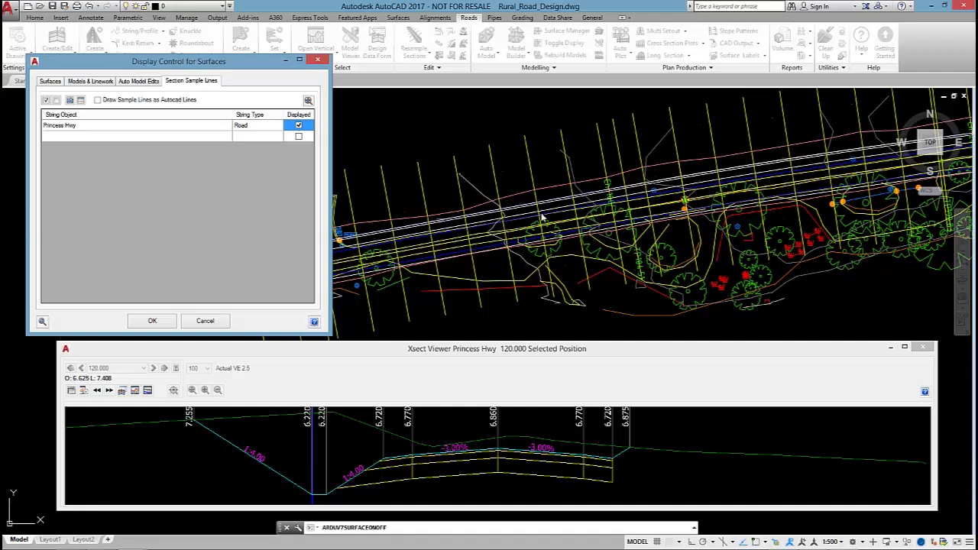
{"action": "left_click", "coordinate": [298, 125]}
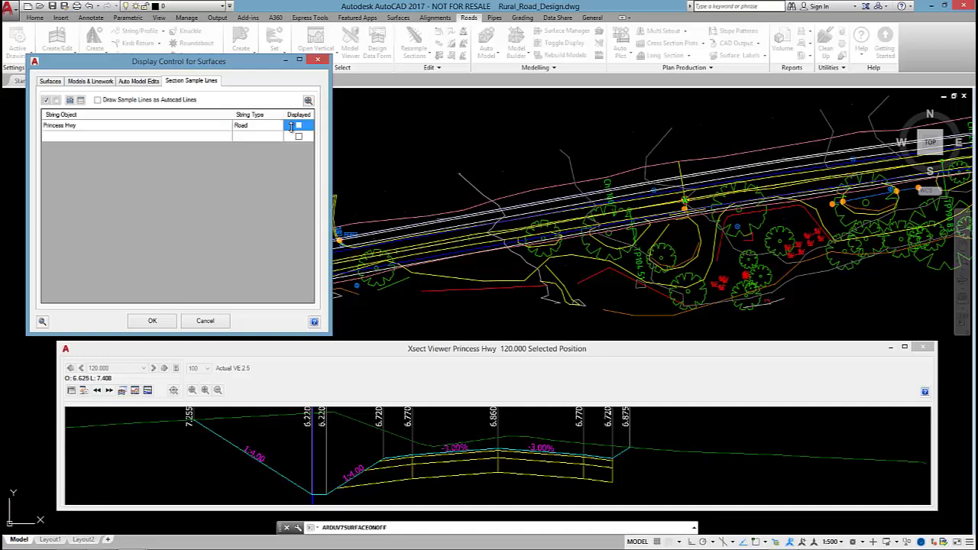
{"action": "left_click", "coordinate": [152, 321]}
{"action": "scroll", "coordinate": [336, 237], "scroll_direction": "up", "scroll_amount": 5}
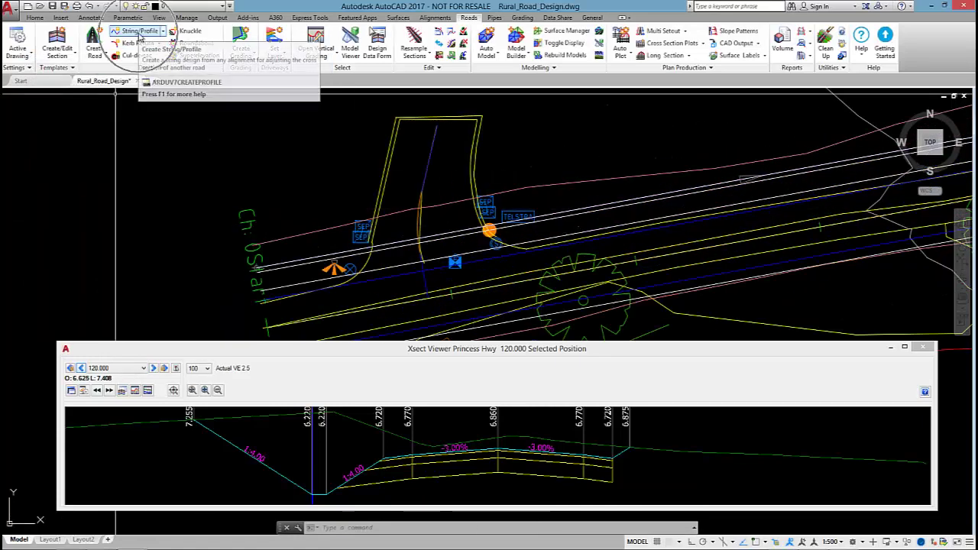
Create the left string road from the offset alignment, including Princess Hwy in its sections
{"action": "left_click", "coordinate": [140, 35]}
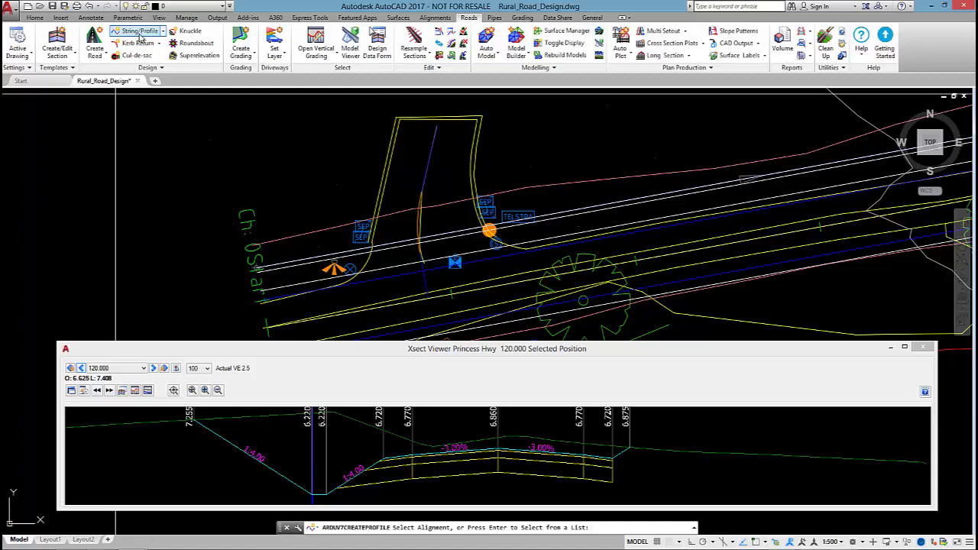
{"action": "left_click", "coordinate": [734, 183]}
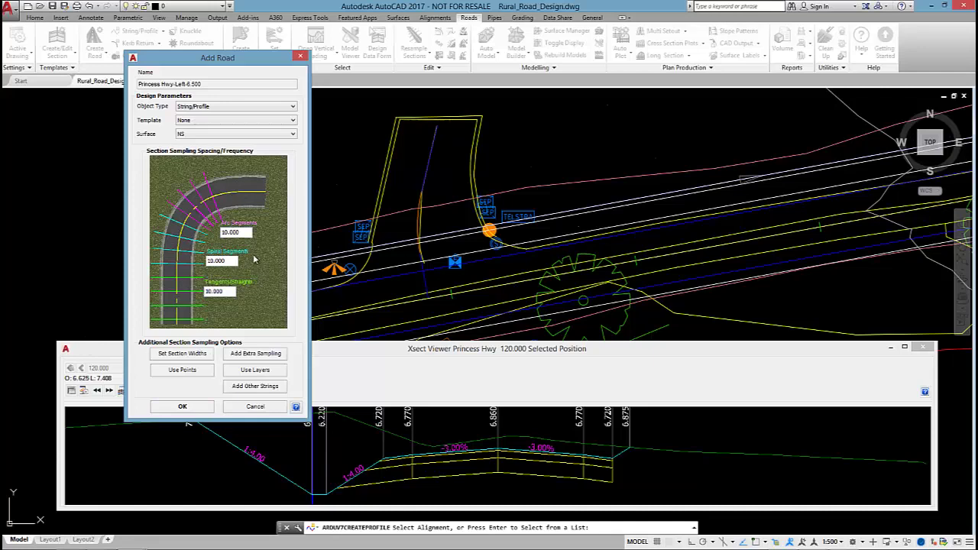
{"action": "left_click", "coordinate": [259, 387]}
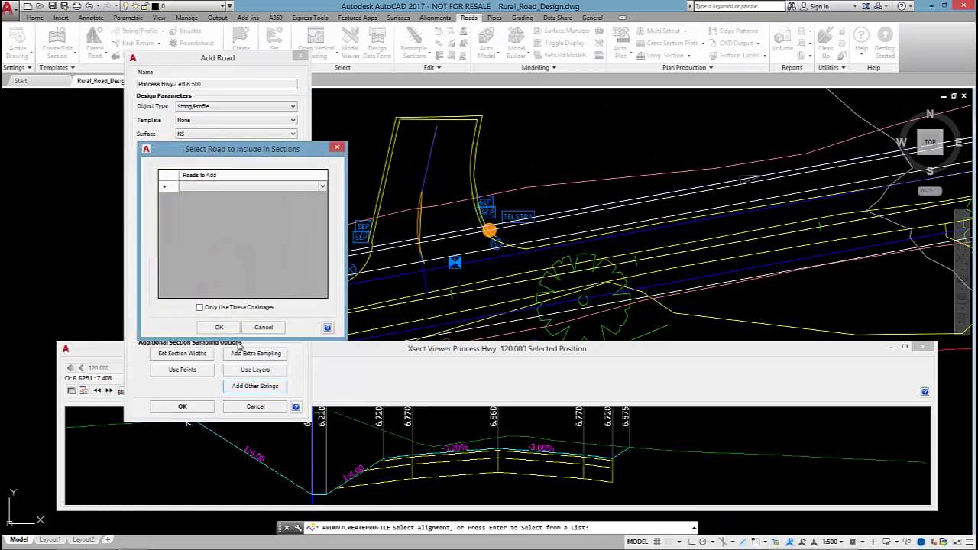
{"action": "left_click", "coordinate": [277, 189]}
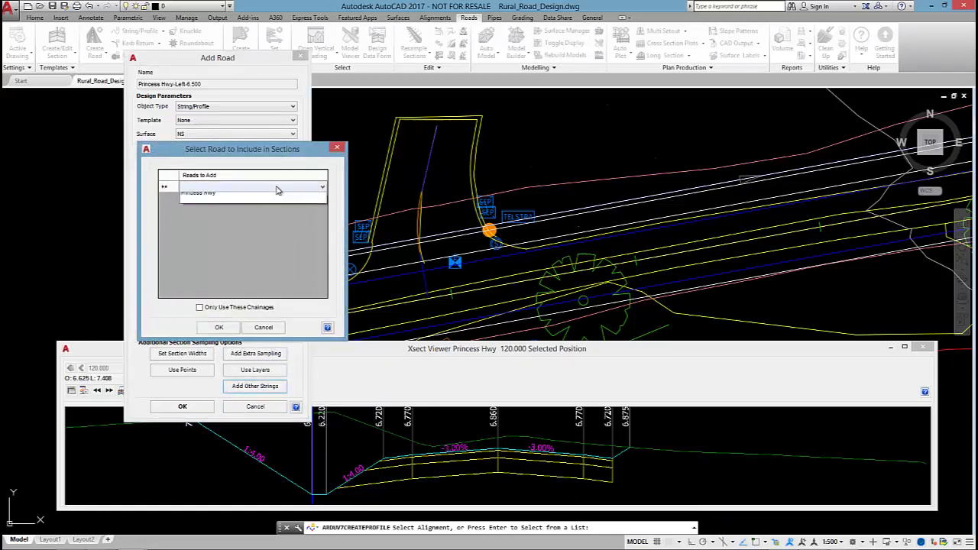
{"action": "left_click", "coordinate": [237, 200]}
{"action": "left_click", "coordinate": [227, 305]}
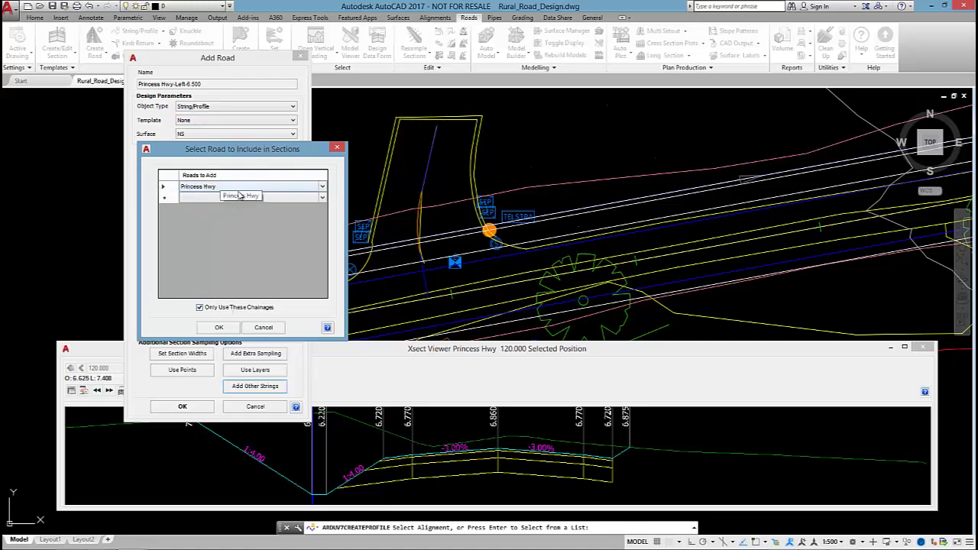
{"action": "left_click", "coordinate": [219, 327]}
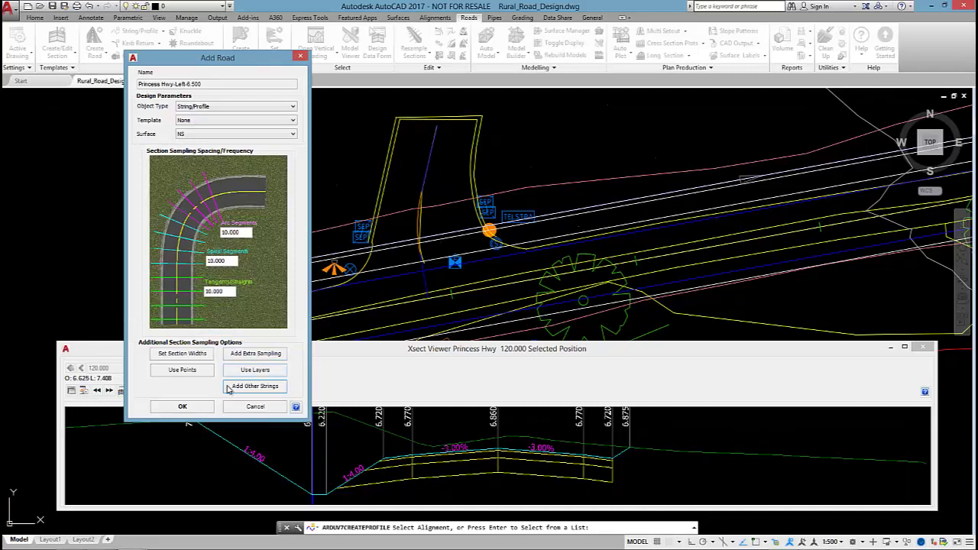
{"action": "left_click", "coordinate": [180, 407]}
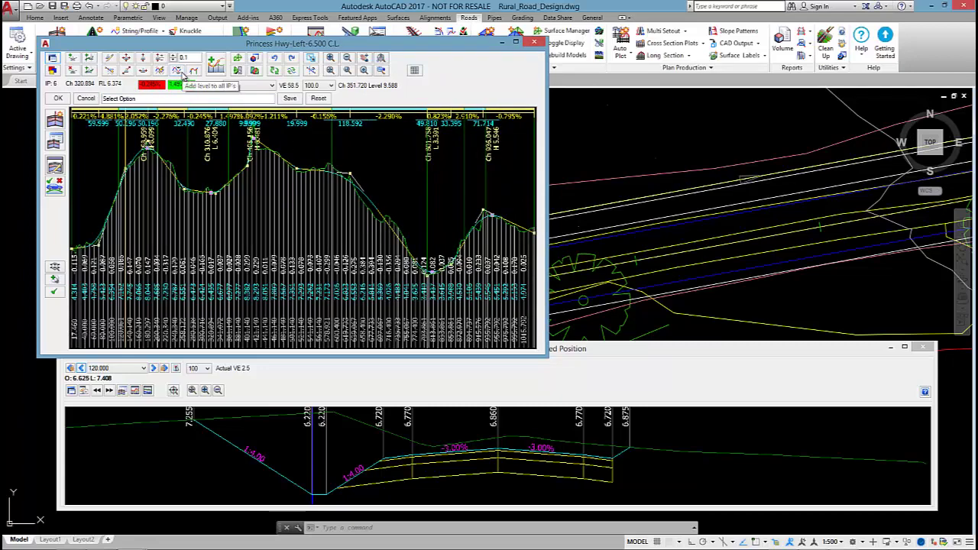
Add -5 to every IP level of the left string profile
{"action": "left_click", "coordinate": [178, 70]}
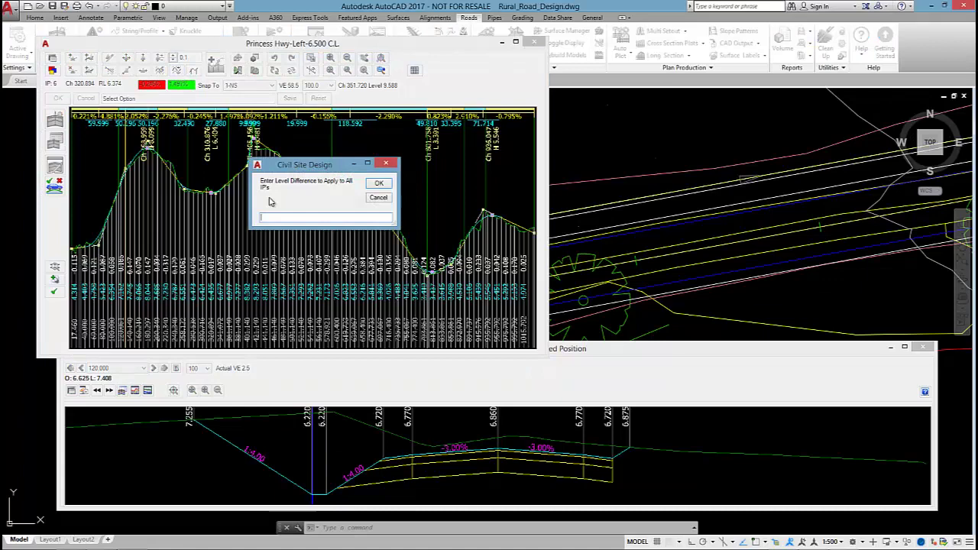
{"action": "type", "text": "-5"}
{"action": "left_click", "coordinate": [388, 184]}
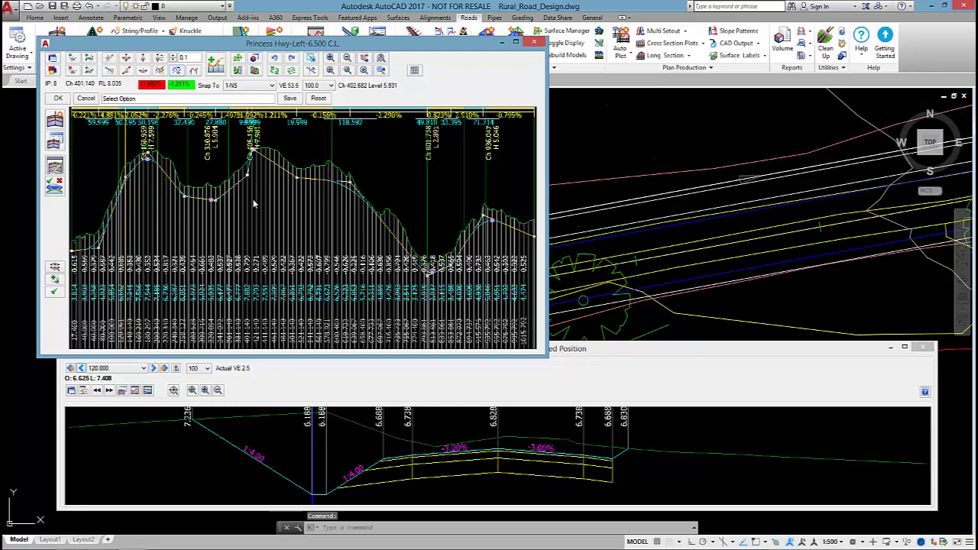
{"action": "left_click", "coordinate": [430, 449]}
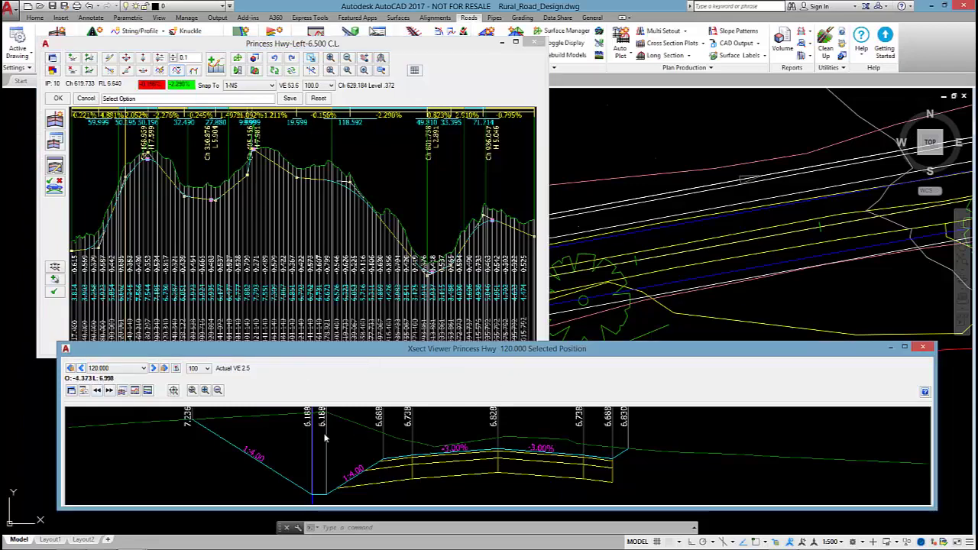
{"action": "left_click", "coordinate": [71, 390]}
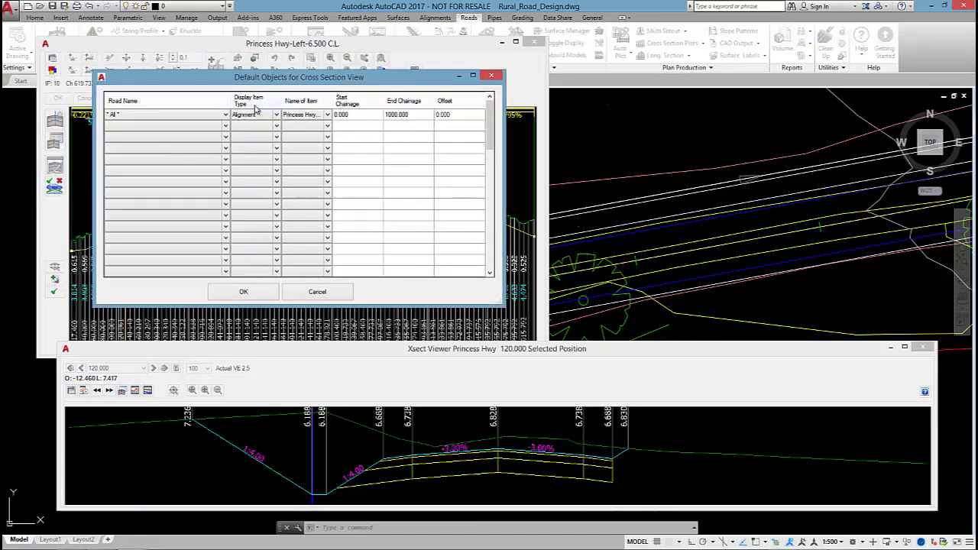
Add a * All * Road row showing Princess Hwy from chainage 0 to 100000
{"action": "left_click", "coordinate": [214, 128]}
{"action": "left_click", "coordinate": [175, 142]}
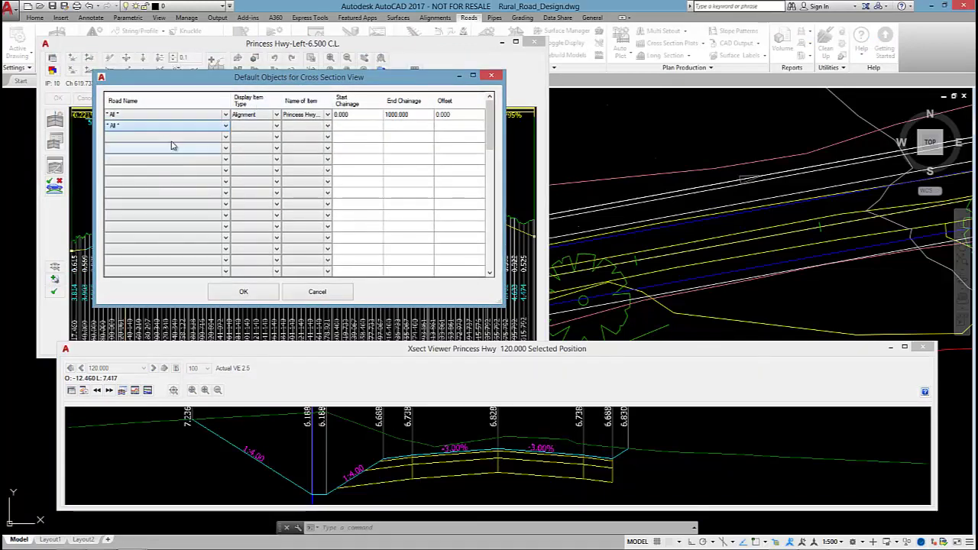
{"action": "left_click", "coordinate": [255, 127]}
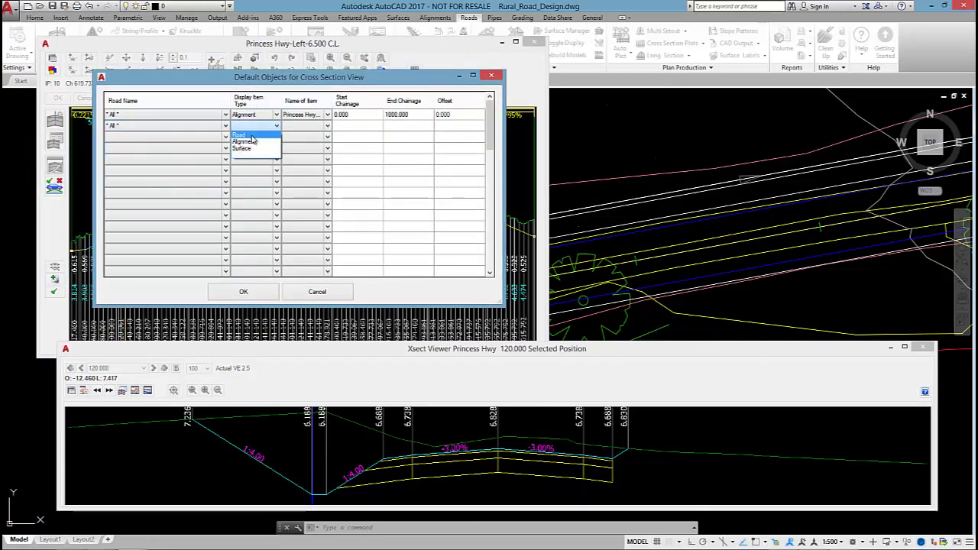
{"action": "left_click", "coordinate": [252, 137]}
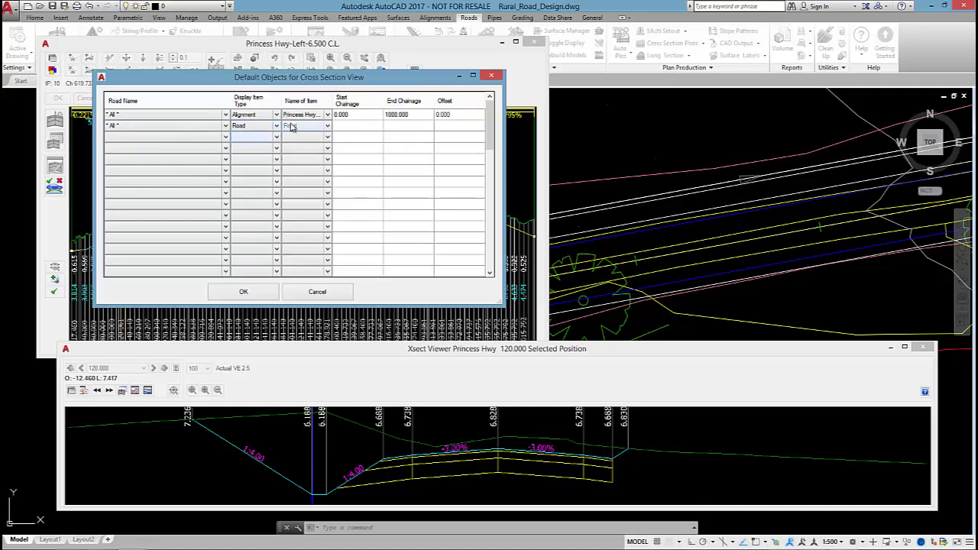
{"action": "left_click", "coordinate": [302, 127]}
{"action": "left_click", "coordinate": [294, 143]}
{"action": "left_click", "coordinate": [383, 127]}
{"action": "type", "text": "0"}
{"action": "left_click", "coordinate": [421, 127]}
{"action": "type", "text": "100000"}
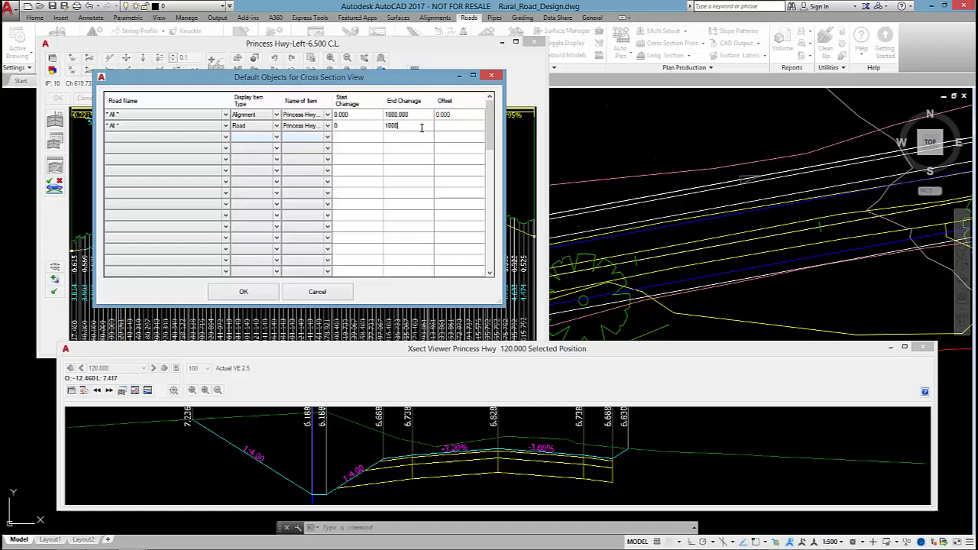
{"action": "left_click", "coordinate": [257, 291]}
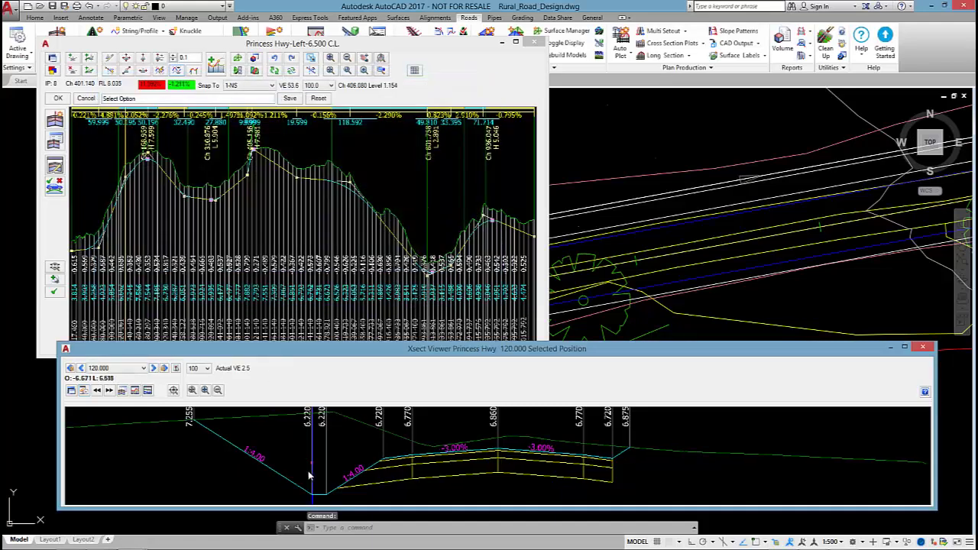
Bring forward and widen the profile editor to see the whole profile
{"action": "left_click", "coordinate": [313, 469]}
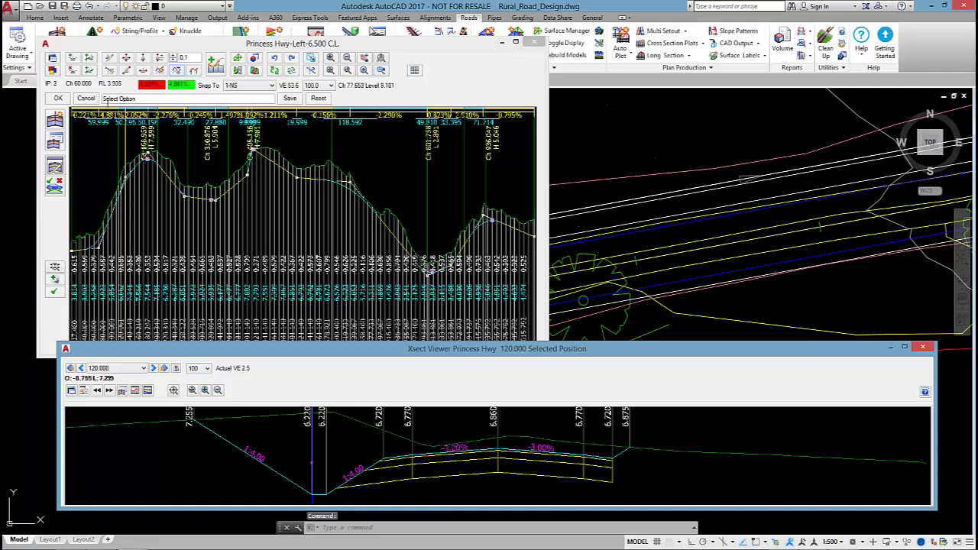
{"action": "left_click", "coordinate": [88, 70]}
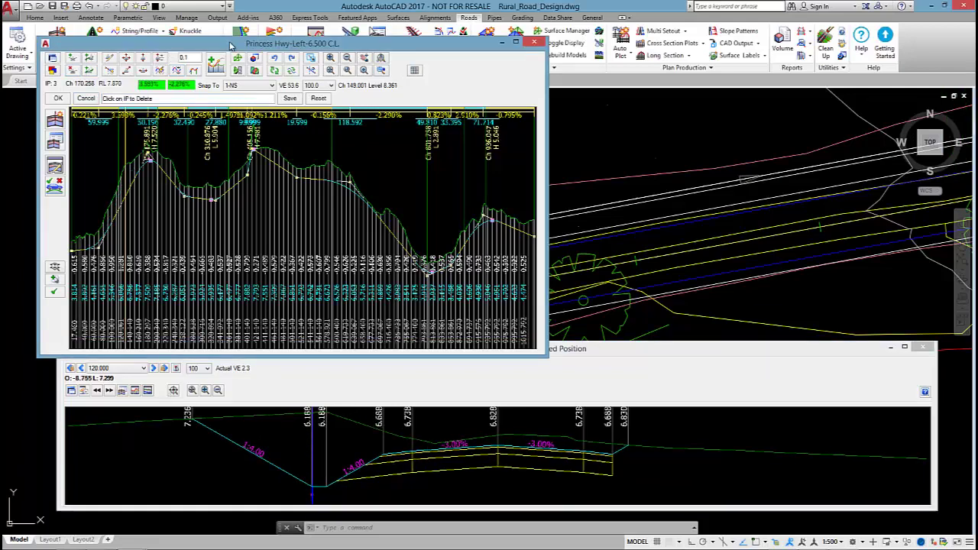
{"action": "left_click_drag", "start_coordinate": [231, 44], "coordinate": [275, 35]}
{"action": "left_click_drag", "start_coordinate": [592, 271], "coordinate": [902, 271]}
Move the IP near chainage 170 to a new position, adjusting it twice
{"action": "left_click", "coordinate": [186, 50]}
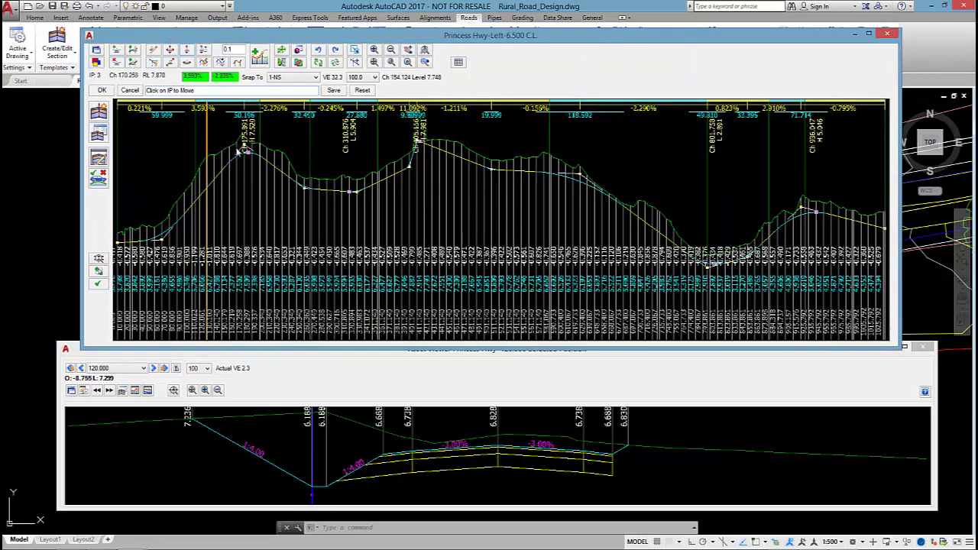
{"action": "left_click", "coordinate": [245, 150]}
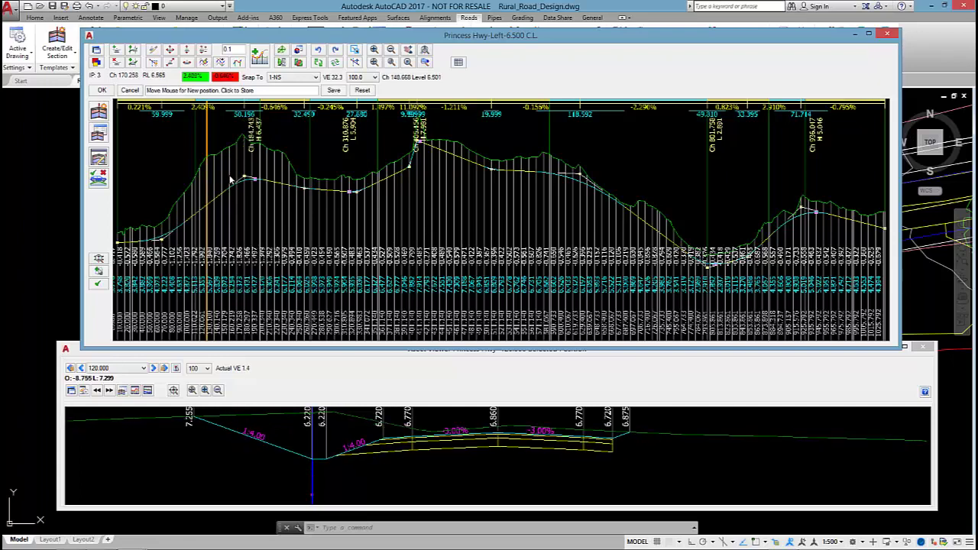
{"action": "left_click", "coordinate": [231, 180]}
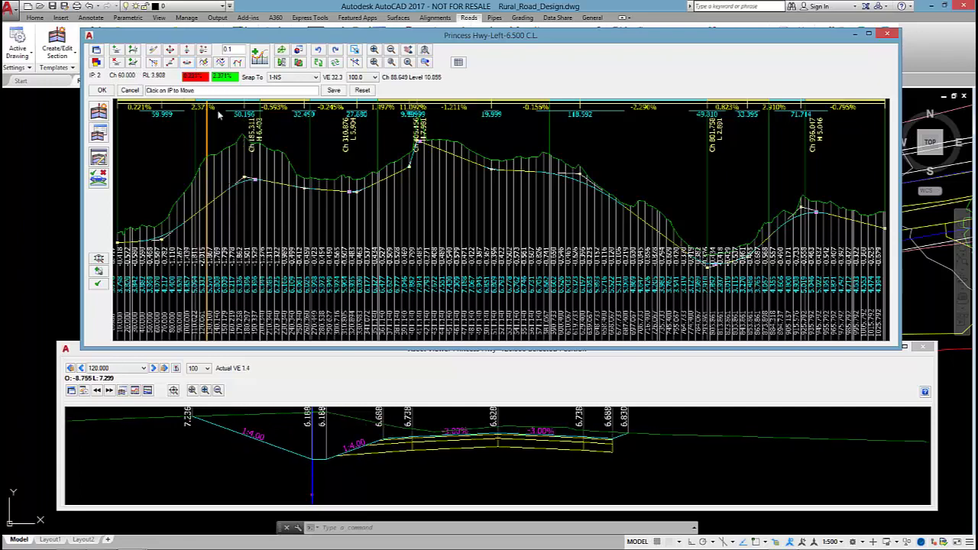
{"action": "left_click", "coordinate": [243, 179]}
{"action": "left_click", "coordinate": [199, 188]}
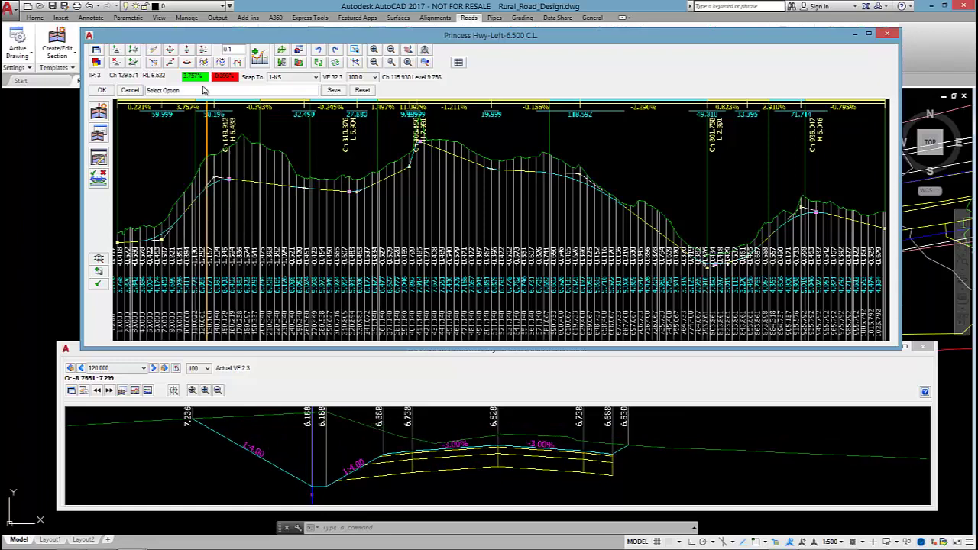
Move the IP near chainage 130 to its final position
{"action": "left_click", "coordinate": [186, 62]}
{"action": "left_click", "coordinate": [214, 165]}
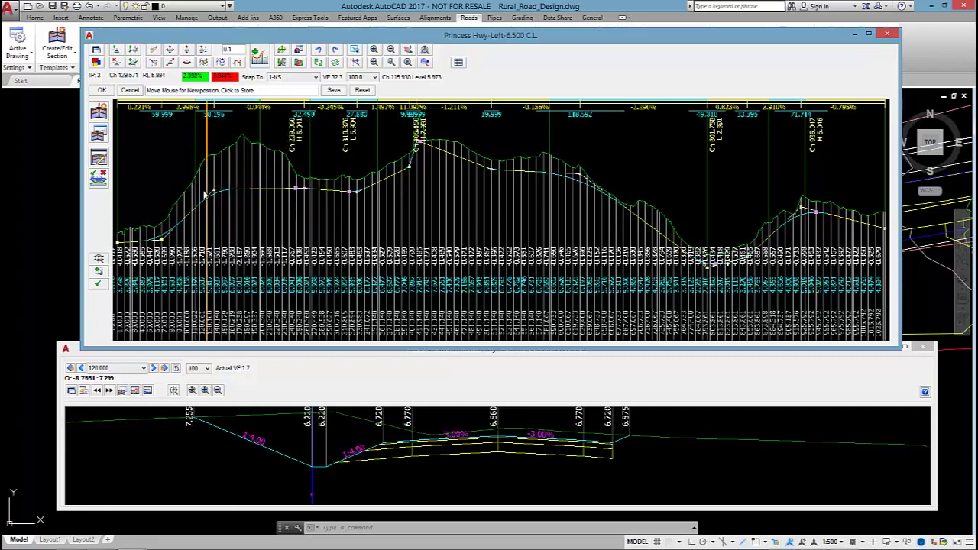
{"action": "left_click", "coordinate": [216, 176]}
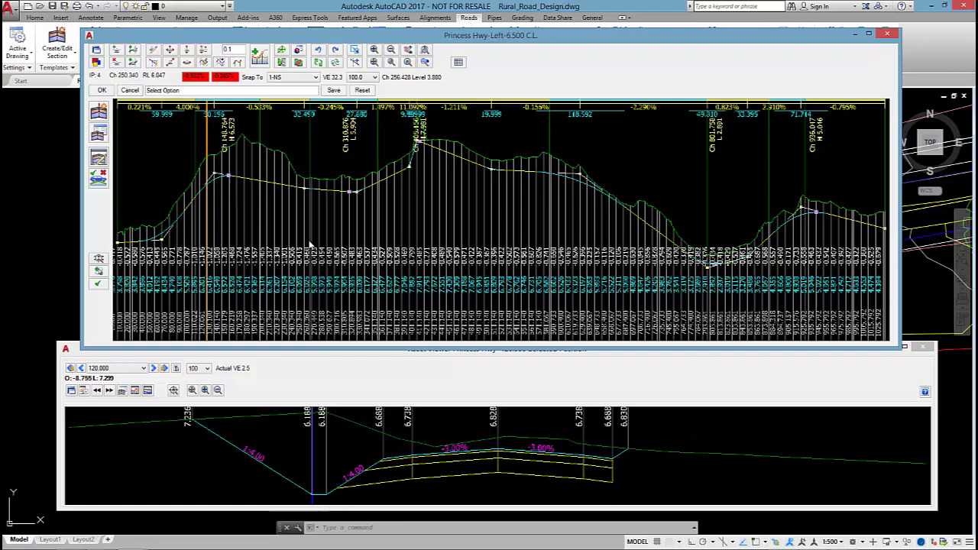
{"action": "left_click", "coordinate": [330, 498]}
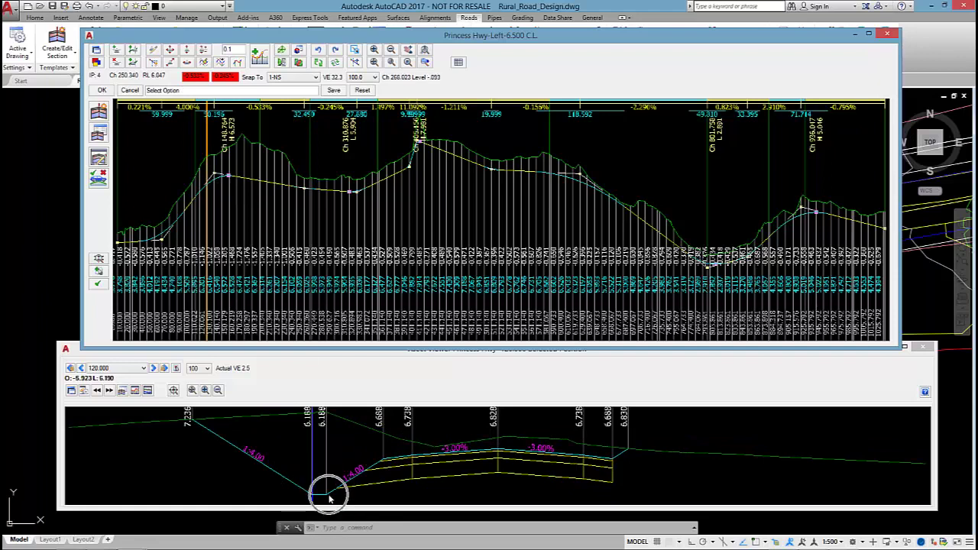
{"action": "left_click", "coordinate": [325, 497]}
{"action": "left_click", "coordinate": [311, 498]}
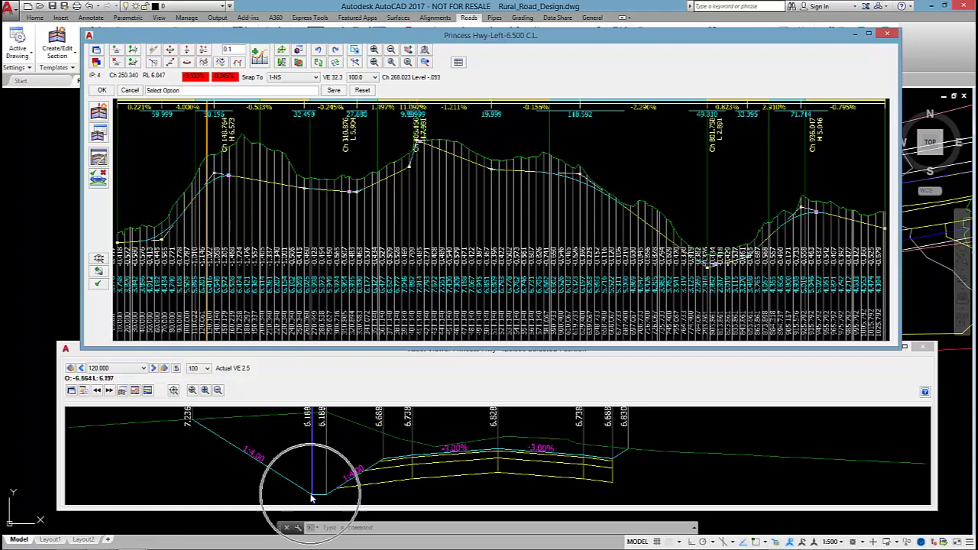
{"action": "left_click", "coordinate": [71, 390]}
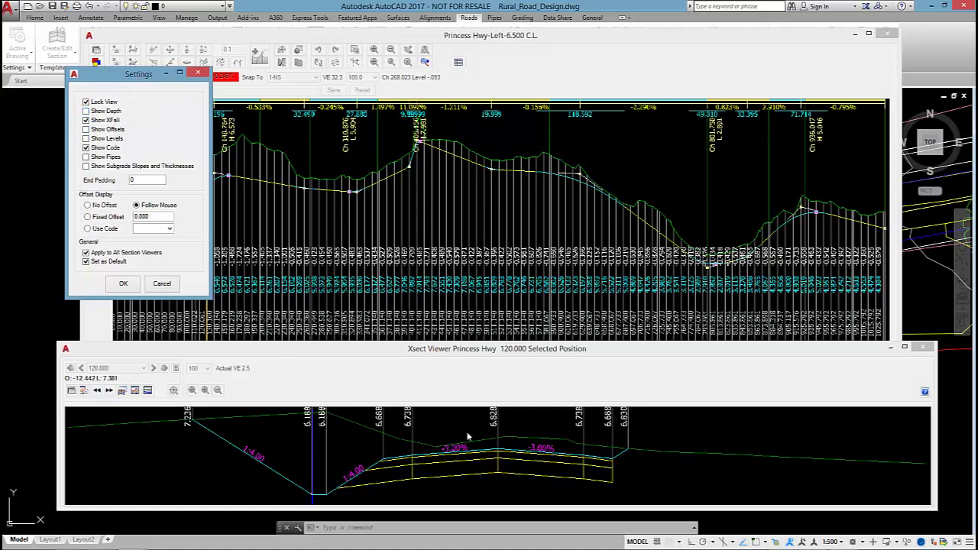
Turn on Show Code in the Xsect Viewer settings and apply it
{"action": "left_click", "coordinate": [123, 284]}
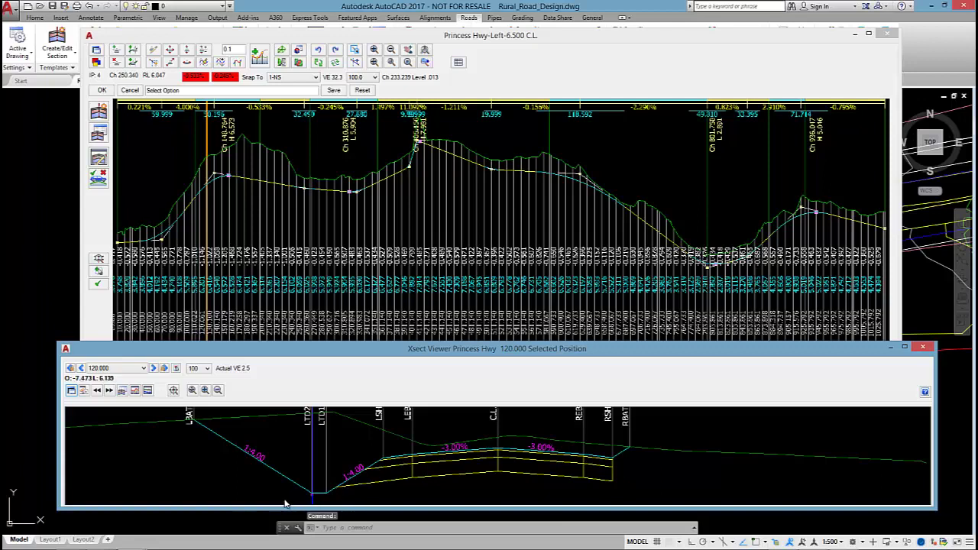
Advance the cross section two stations to chainage 140.000
{"action": "left_click", "coordinate": [153, 368]}
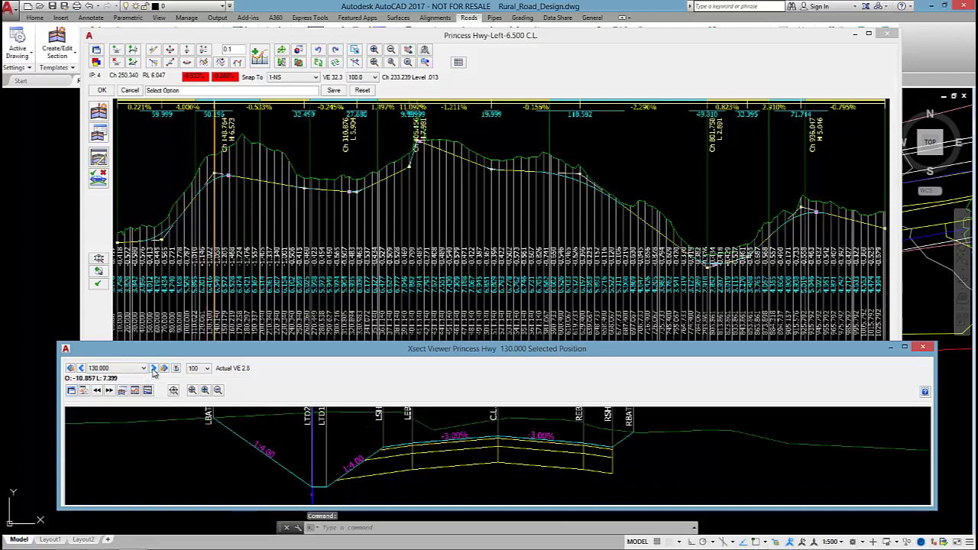
{"action": "left_click", "coordinate": [154, 368]}
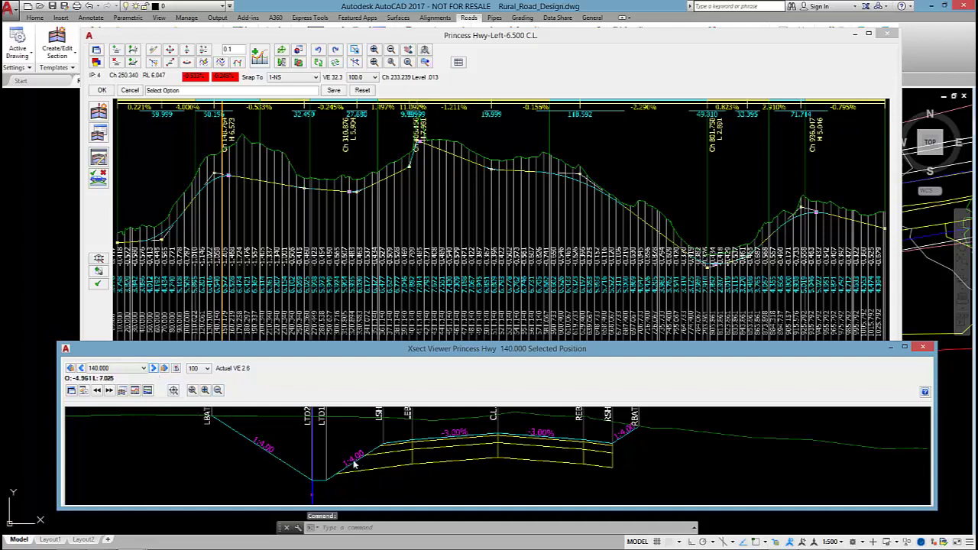
{"action": "left_click", "coordinate": [282, 498]}
Accept the profile changes and open Princess Hwy design data at Variations
{"action": "left_click", "coordinate": [101, 90]}
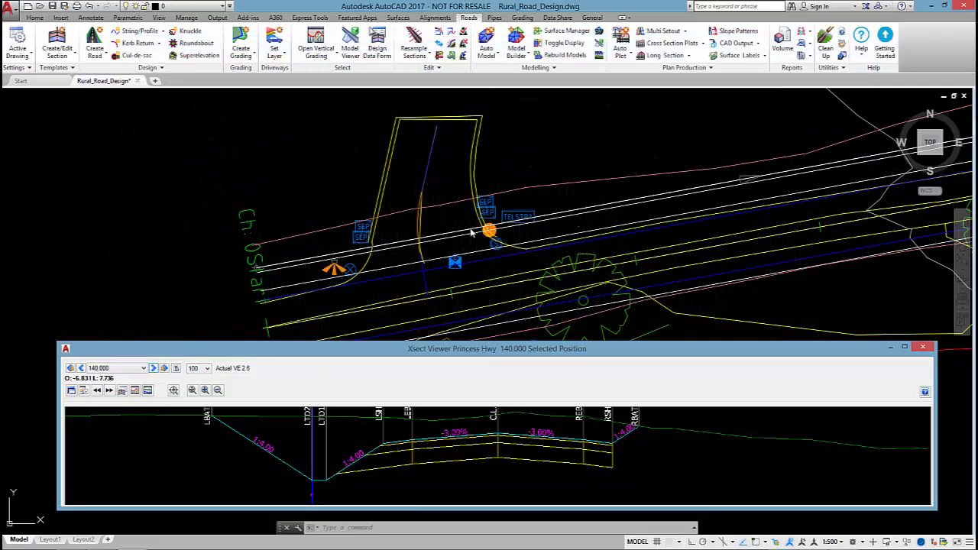
{"action": "left_click", "coordinate": [380, 51]}
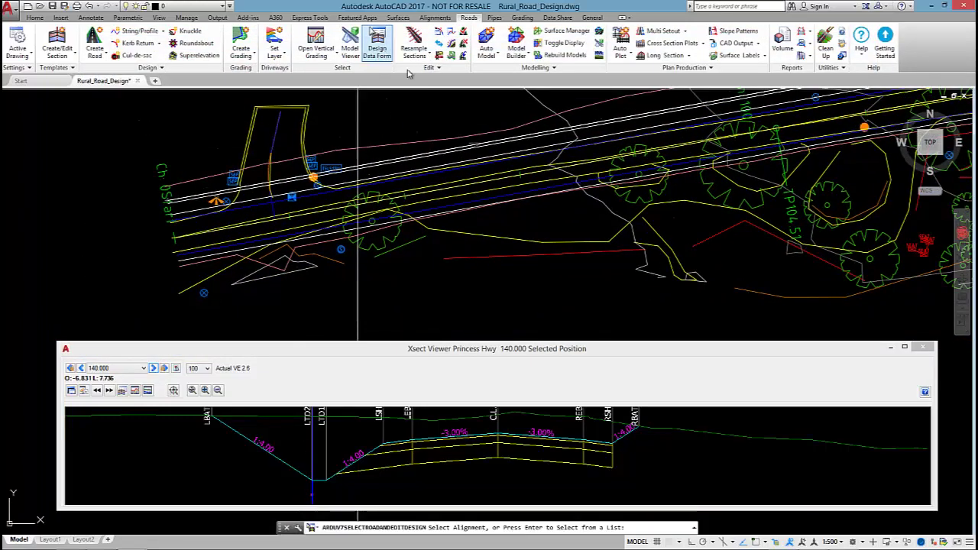
{"action": "left_click", "coordinate": [522, 180]}
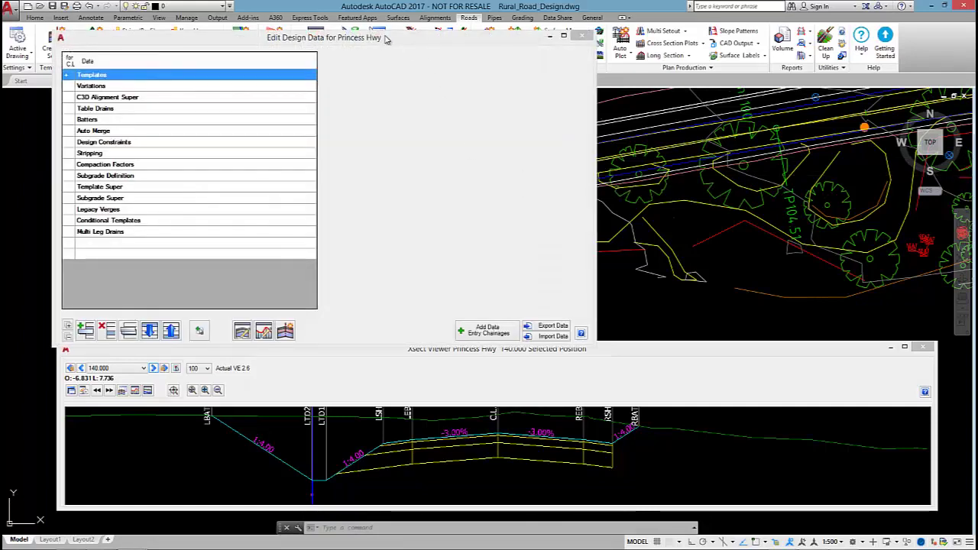
{"action": "left_click", "coordinate": [160, 85]}
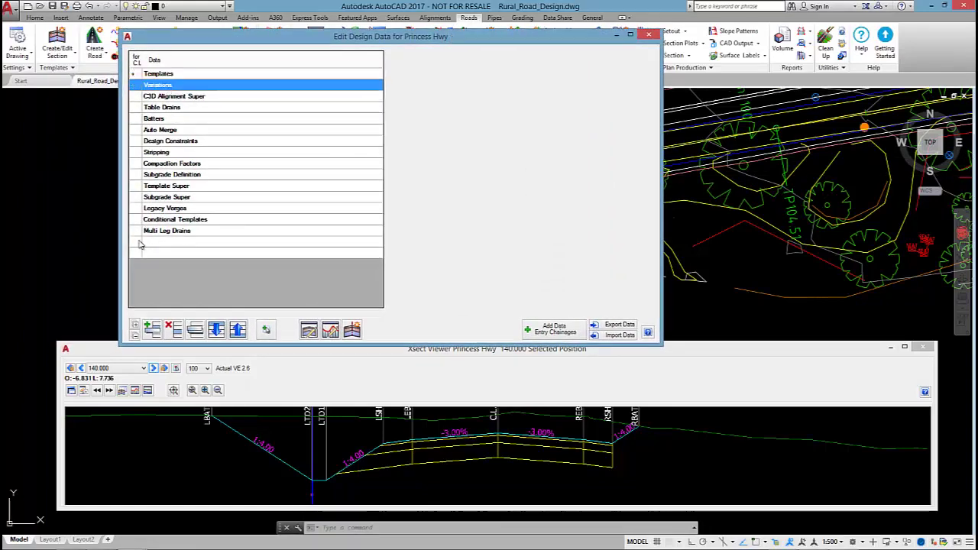
Add a string offset/level variation for code LTD1 over chainages 0 to 100000
{"action": "left_click", "coordinate": [152, 329]}
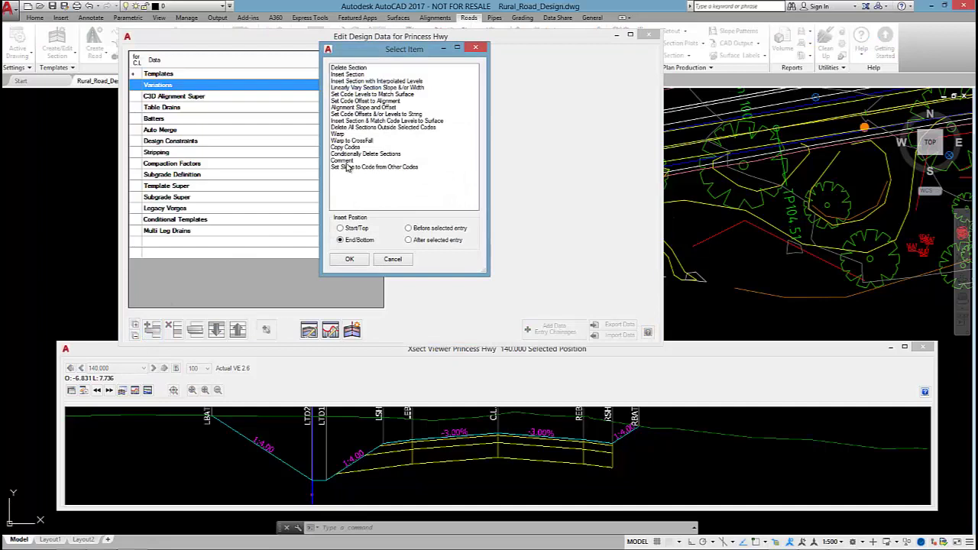
{"action": "left_click", "coordinate": [386, 114]}
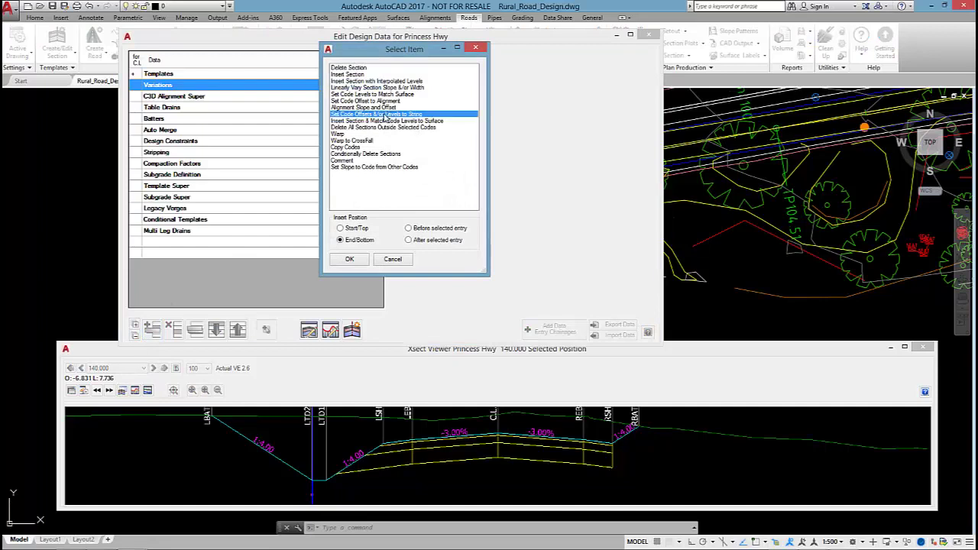
{"action": "left_click", "coordinate": [349, 259]}
{"action": "left_click", "coordinate": [510, 84]}
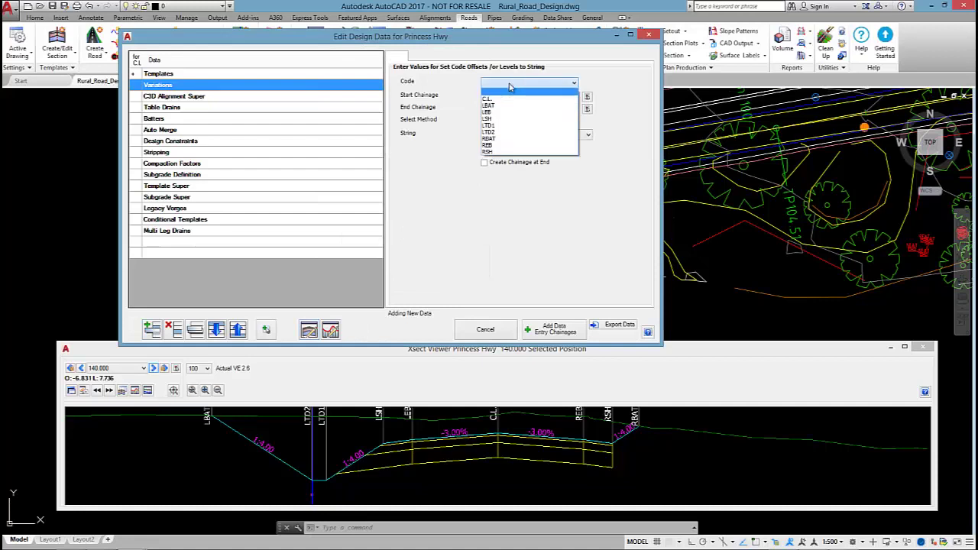
{"action": "left_click", "coordinate": [489, 125]}
{"action": "left_click", "coordinate": [495, 95]}
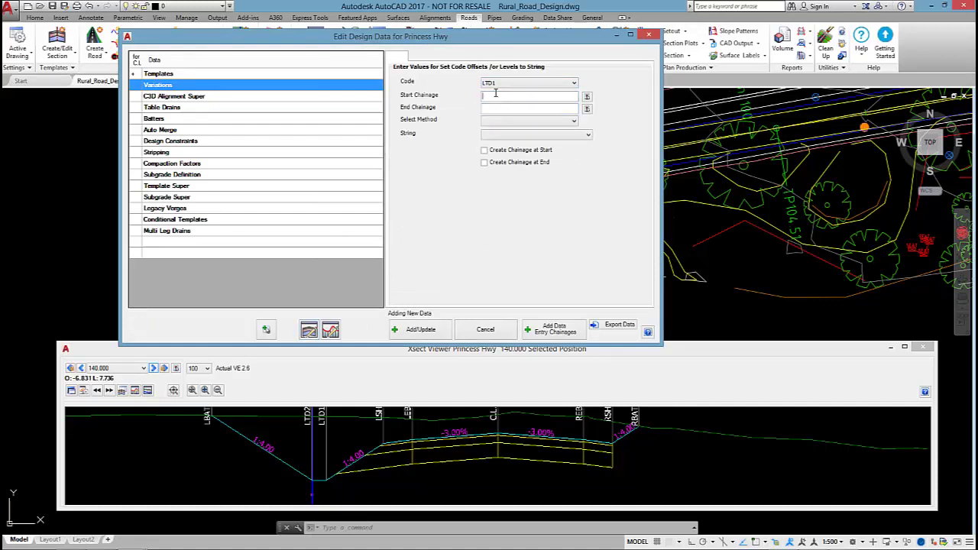
{"action": "type", "text": "0"}
{"action": "left_click", "coordinate": [497, 108]}
{"action": "type", "text": "1"}
Set Hold Slope - Change Offset following Princess Hwy-Left-6.500, add it, and close
{"action": "left_click", "coordinate": [503, 123]}
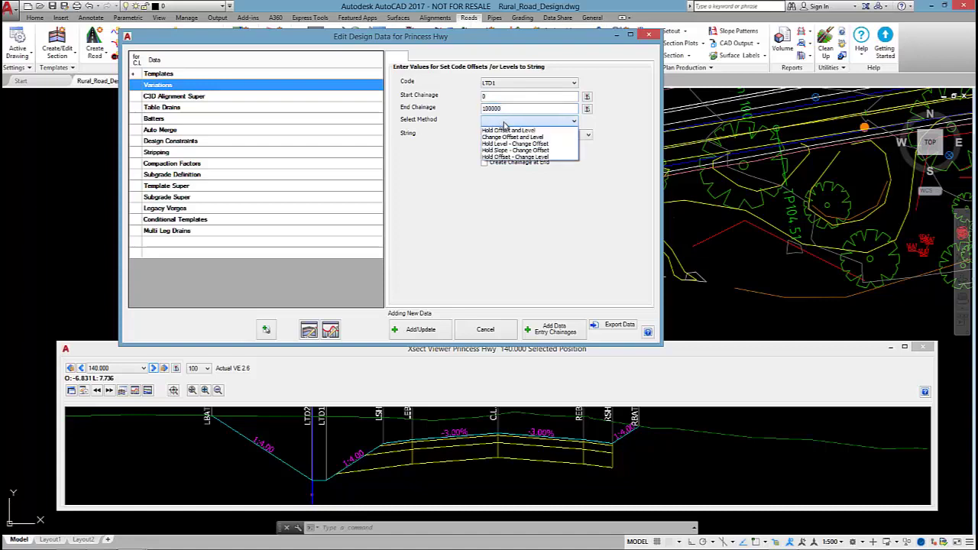
{"action": "left_click", "coordinate": [539, 150]}
{"action": "left_click", "coordinate": [521, 135]}
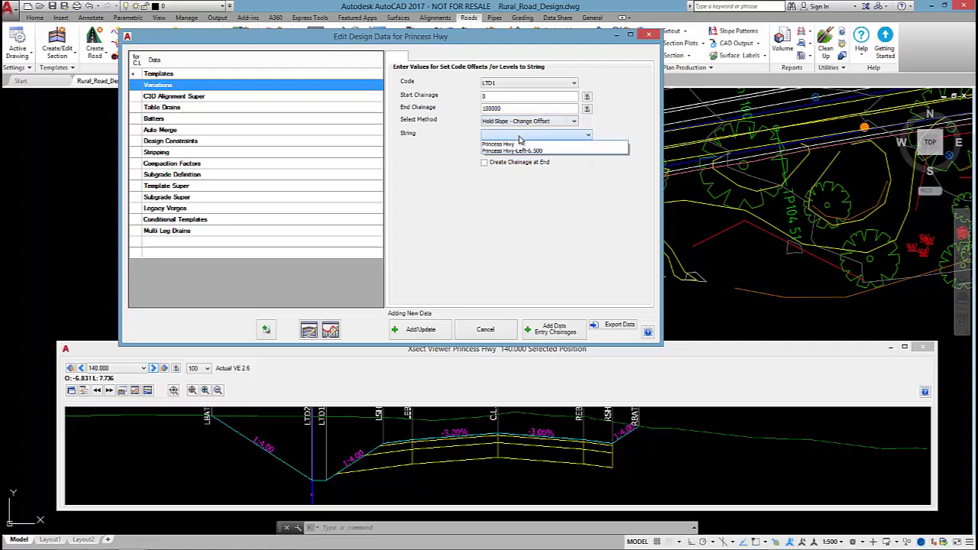
{"action": "left_click", "coordinate": [520, 152]}
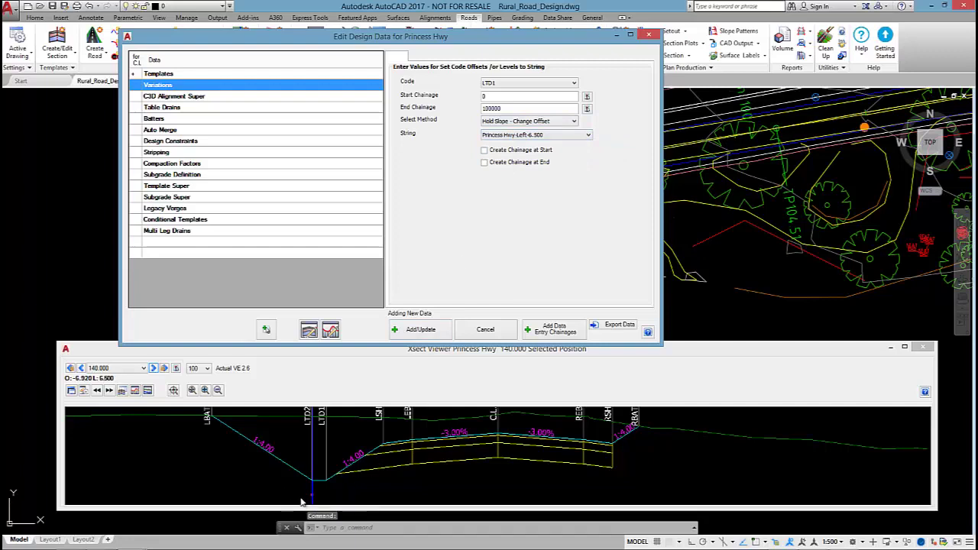
{"action": "left_click", "coordinate": [413, 330]}
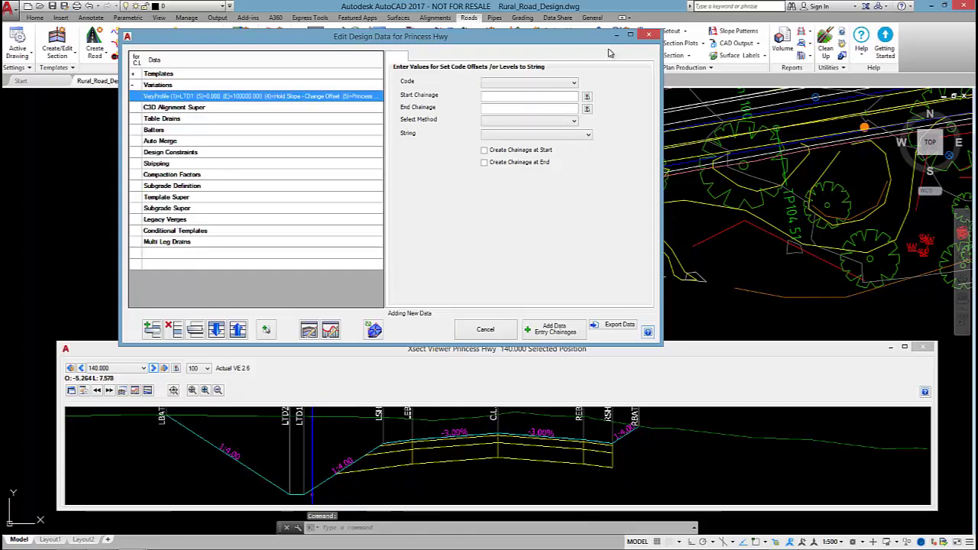
{"action": "left_click", "coordinate": [647, 37]}
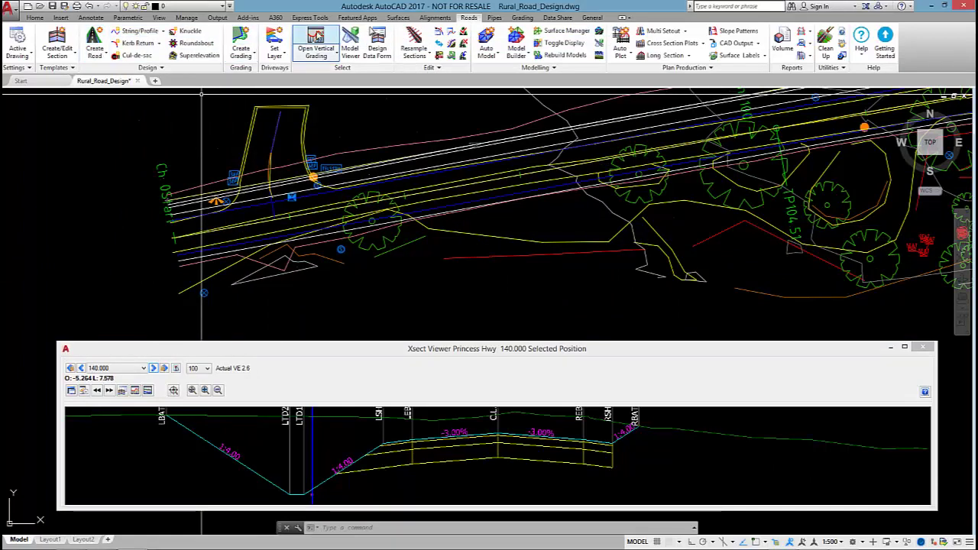
On the Princess Hwy-Left-6.500 profile, move the IP near chainage 130 and delete the peak IP at 320.894
{"action": "left_click", "coordinate": [315, 42]}
{"action": "left_click", "coordinate": [441, 171]}
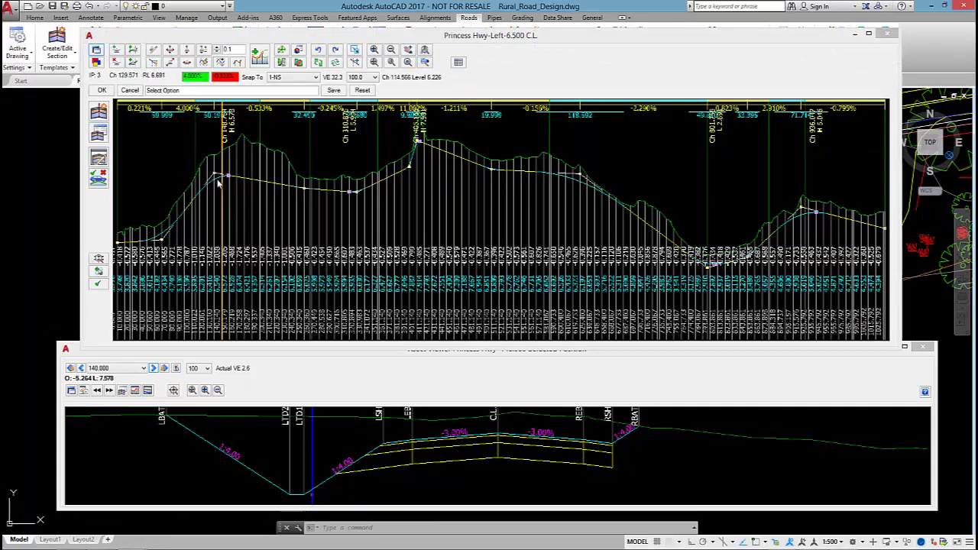
{"action": "left_click", "coordinate": [188, 50]}
{"action": "left_click", "coordinate": [217, 173]}
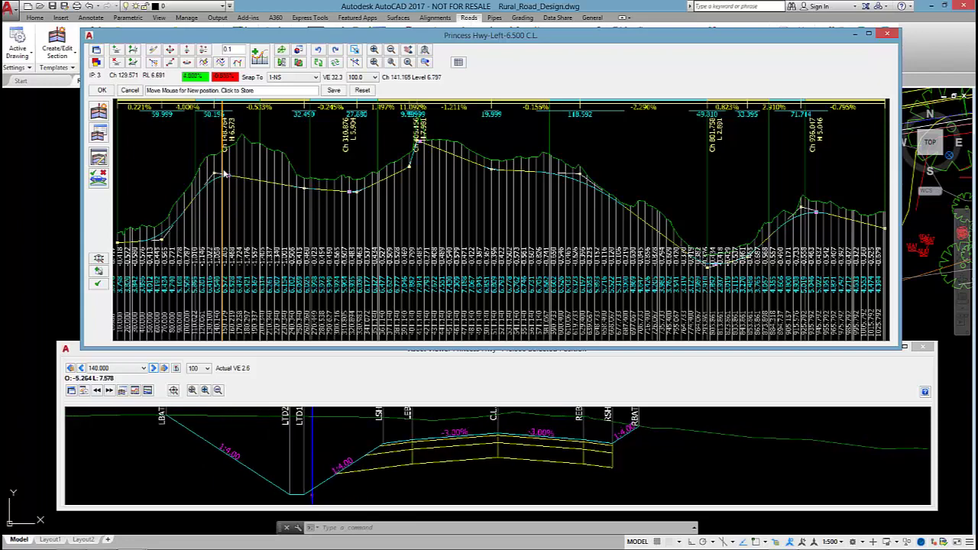
{"action": "left_click", "coordinate": [221, 179]}
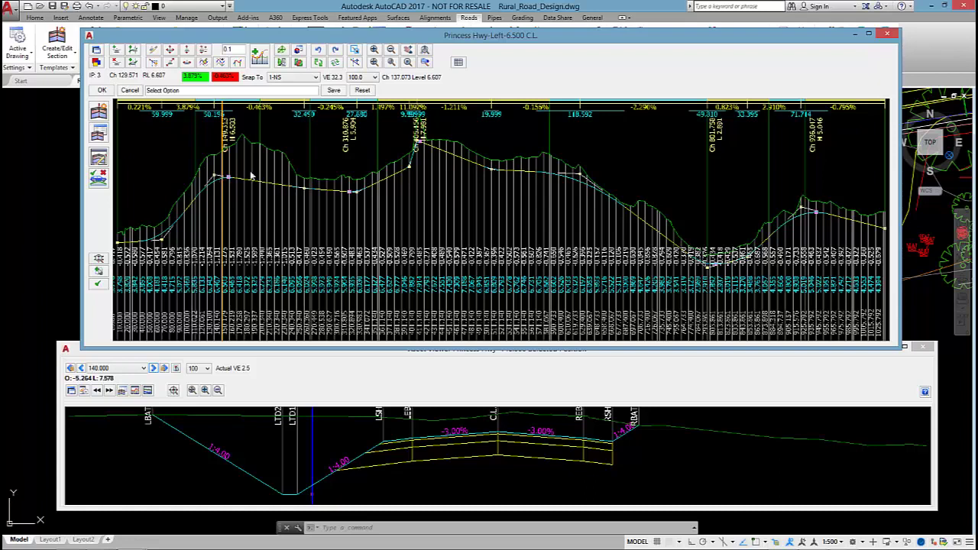
{"action": "left_click", "coordinate": [114, 63]}
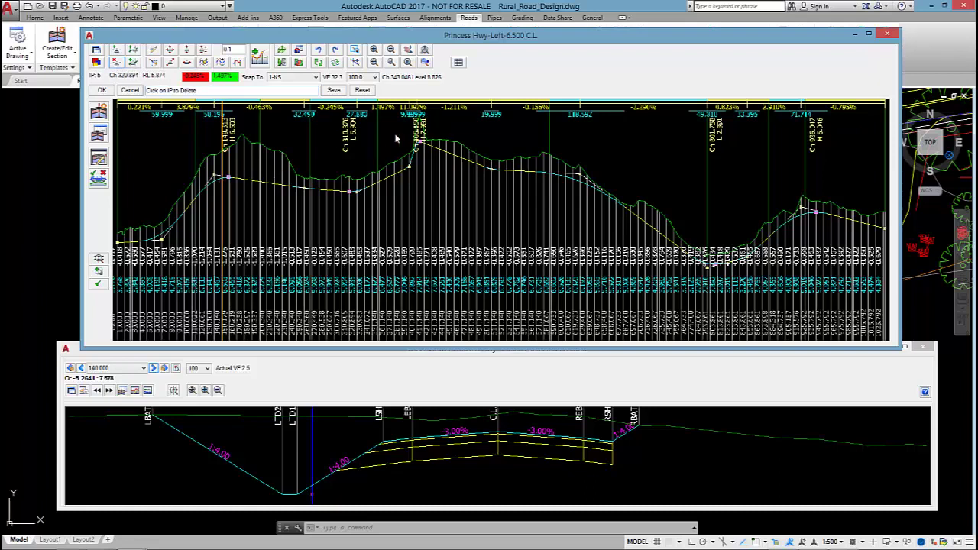
{"action": "left_click", "coordinate": [414, 141]}
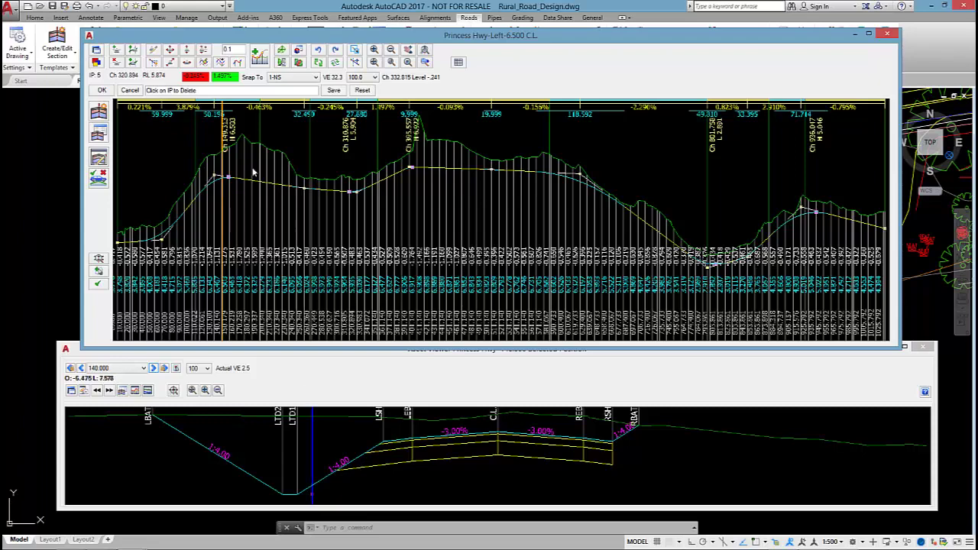
Accept the profile edits and step the Xsect Viewer forward to chainage 220.000
{"action": "left_click", "coordinate": [101, 90]}
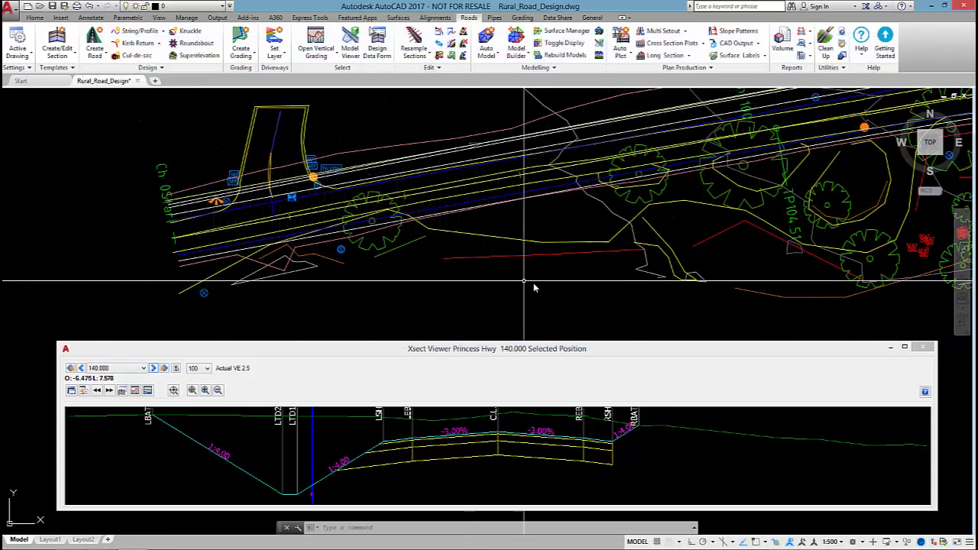
{"action": "middle_click_drag", "start_coordinate": [568, 458], "coordinate": [411, 457]}
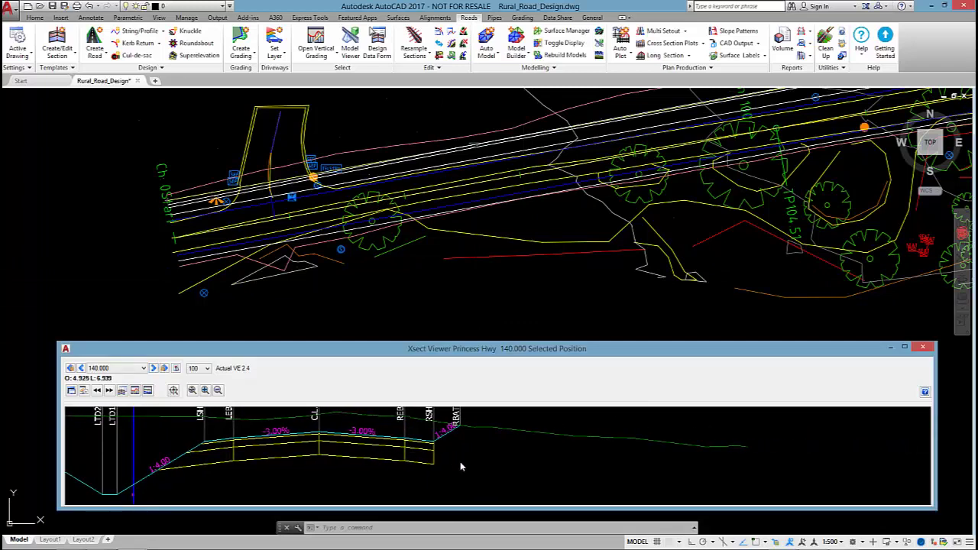
{"action": "left_click", "coordinate": [153, 367]}
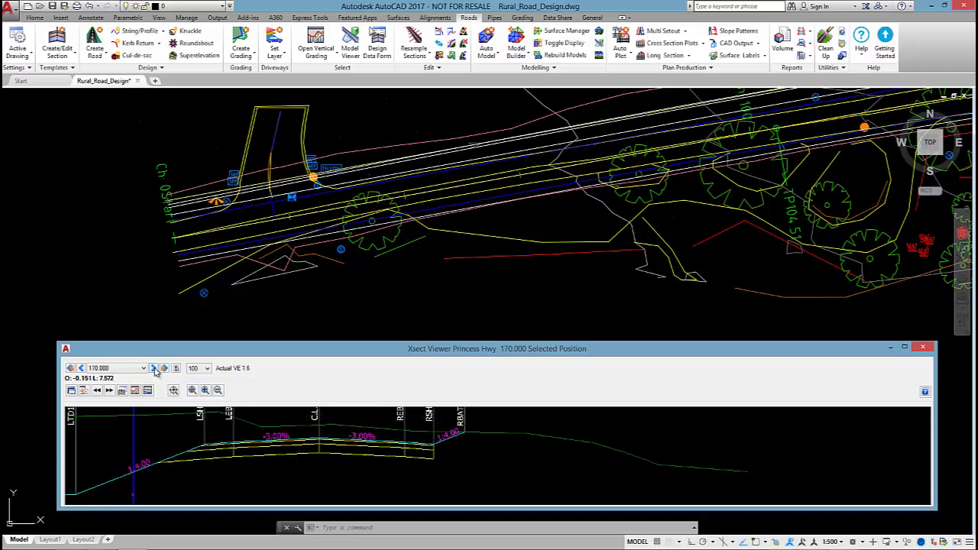
{"action": "left_click", "coordinate": [154, 368]}
{"action": "left_click", "coordinate": [153, 367]}
{"action": "left_click", "coordinate": [154, 368]}
{"action": "left_click", "coordinate": [153, 368]}
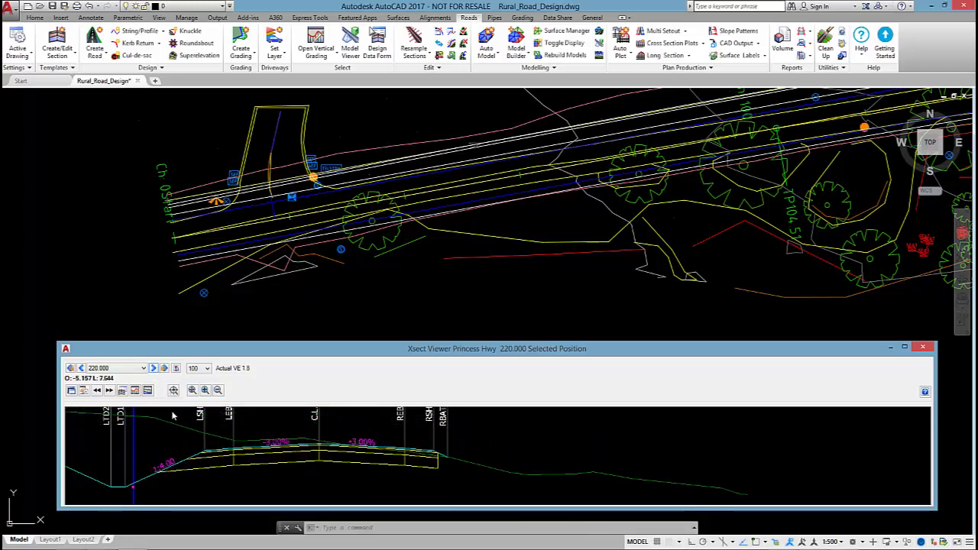
Step back to 190.000, return to 220.000, then bring up Princess Hwy's design data
{"action": "left_click", "coordinate": [81, 368]}
{"action": "left_click", "coordinate": [81, 368]}
{"action": "left_click", "coordinate": [82, 367]}
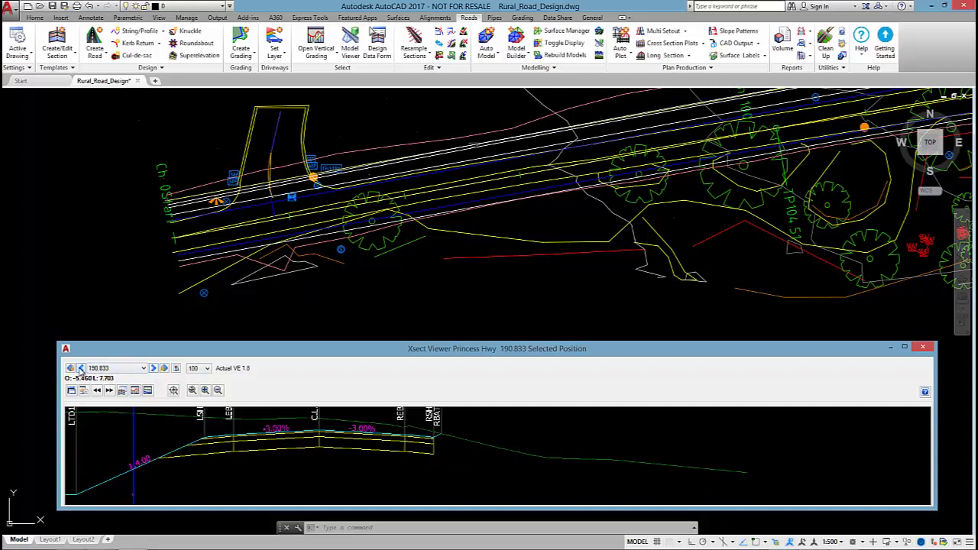
{"action": "left_click", "coordinate": [154, 368]}
{"action": "left_click", "coordinate": [153, 368]}
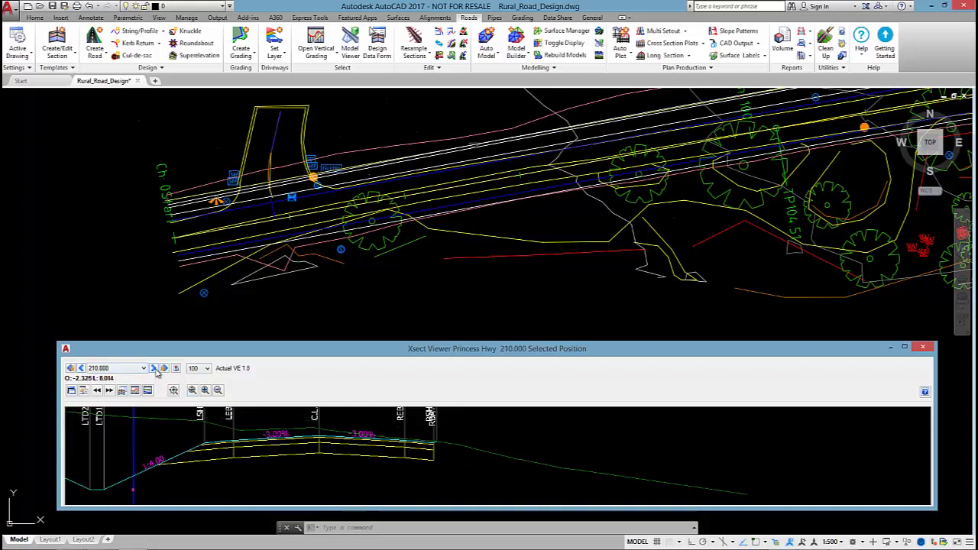
{"action": "left_click", "coordinate": [153, 367]}
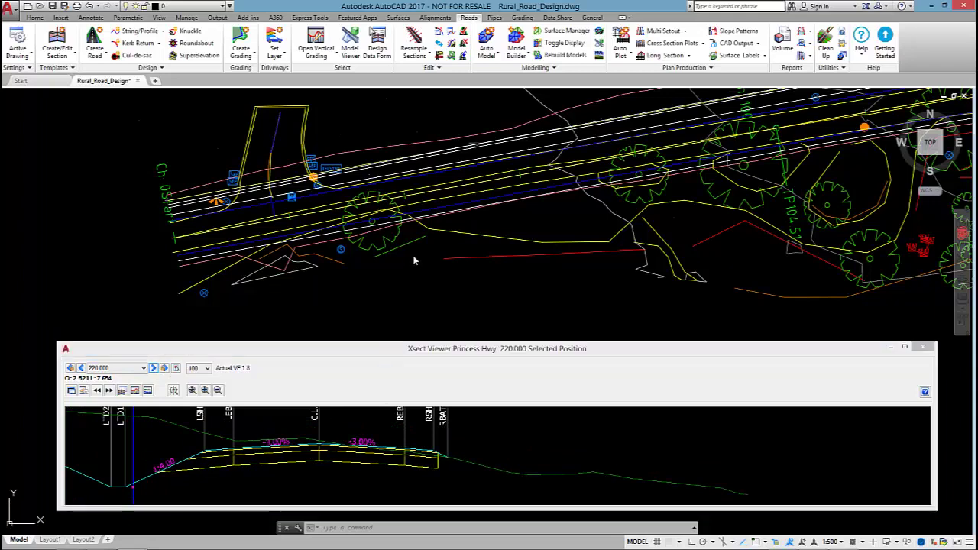
{"action": "left_click", "coordinate": [384, 48]}
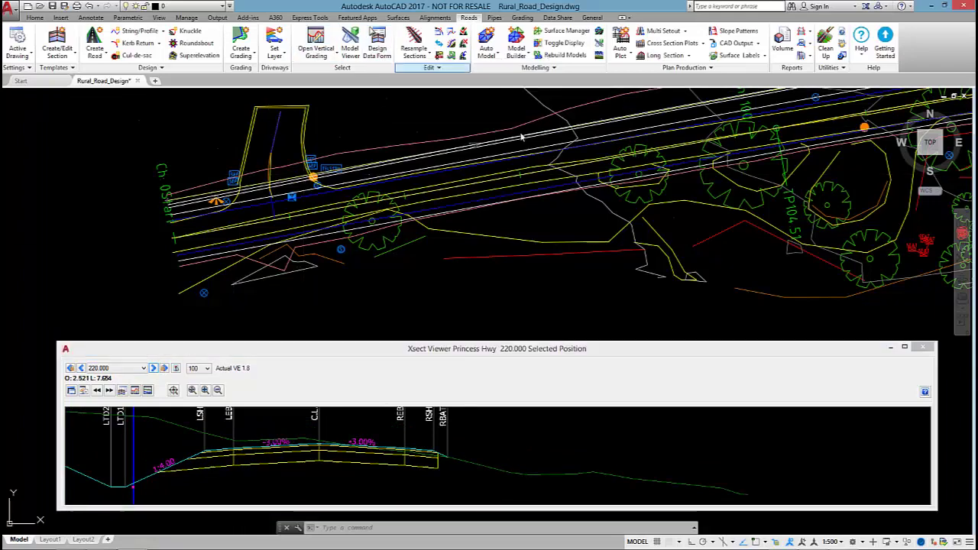
Add a new Table Drains entry to Princess Hwy's design data
{"action": "left_click", "coordinate": [508, 174]}
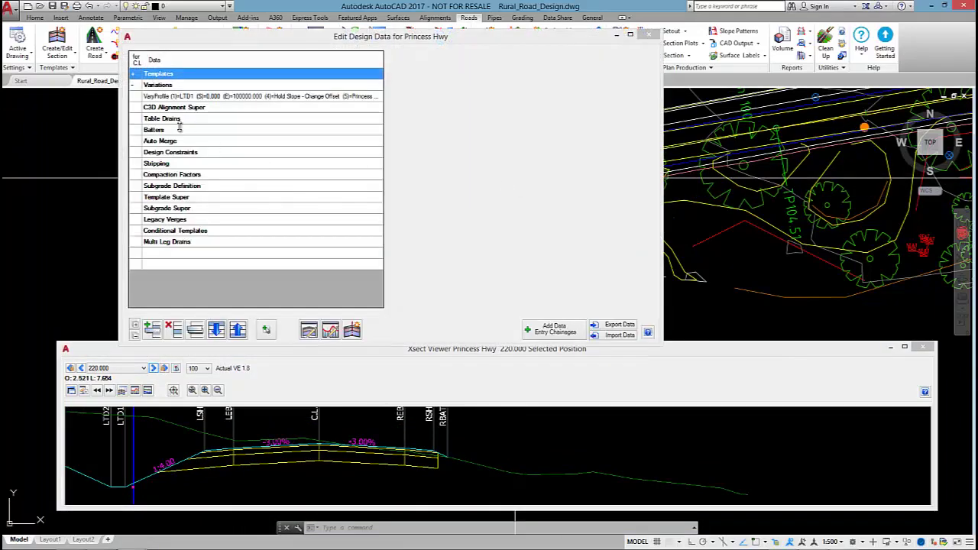
{"action": "left_click", "coordinate": [176, 124]}
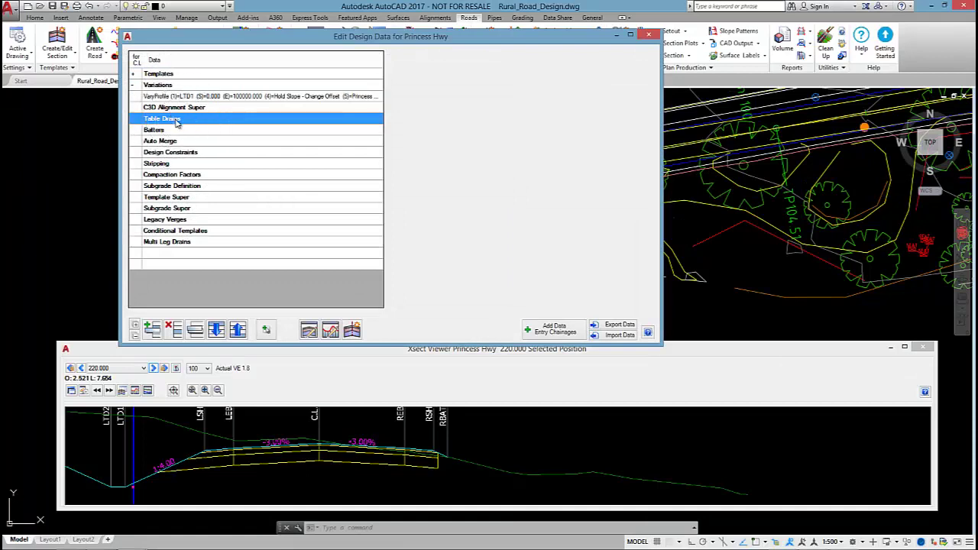
{"action": "left_click", "coordinate": [151, 330]}
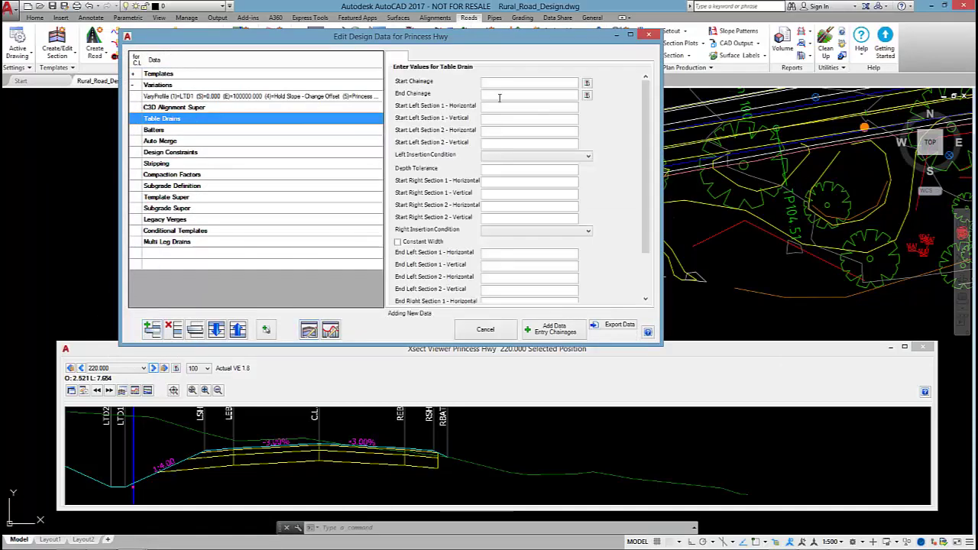
Set chainage 0–10000, right section 1 width 2 and depth .5, and section 2 width .5
{"action": "left_click", "coordinate": [510, 81]}
{"action": "type", "text": "0"}
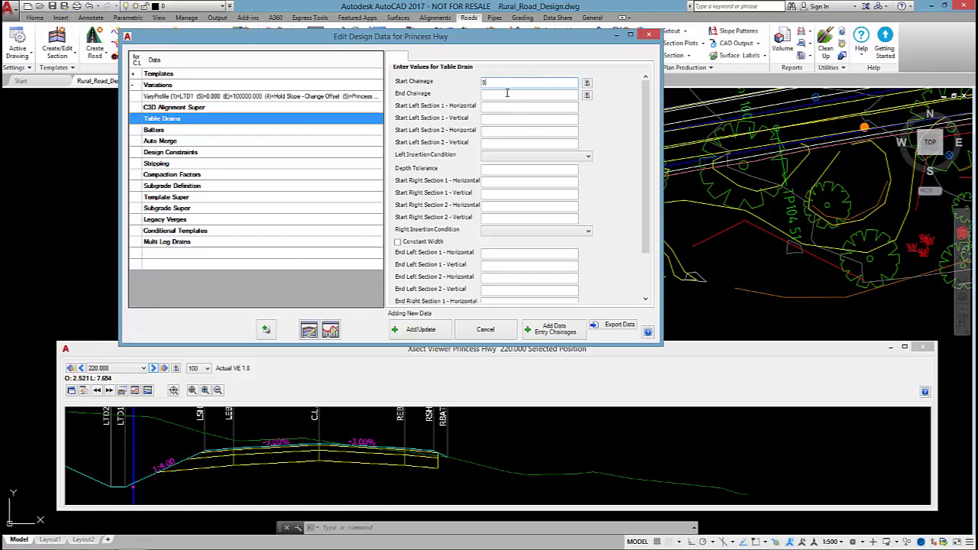
{"action": "left_click", "coordinate": [507, 93]}
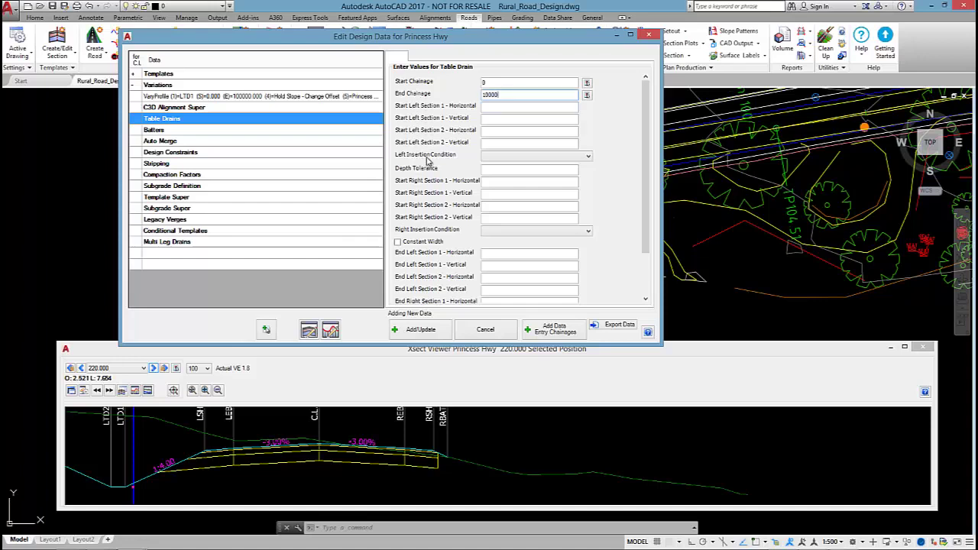
{"action": "left_click", "coordinate": [496, 182]}
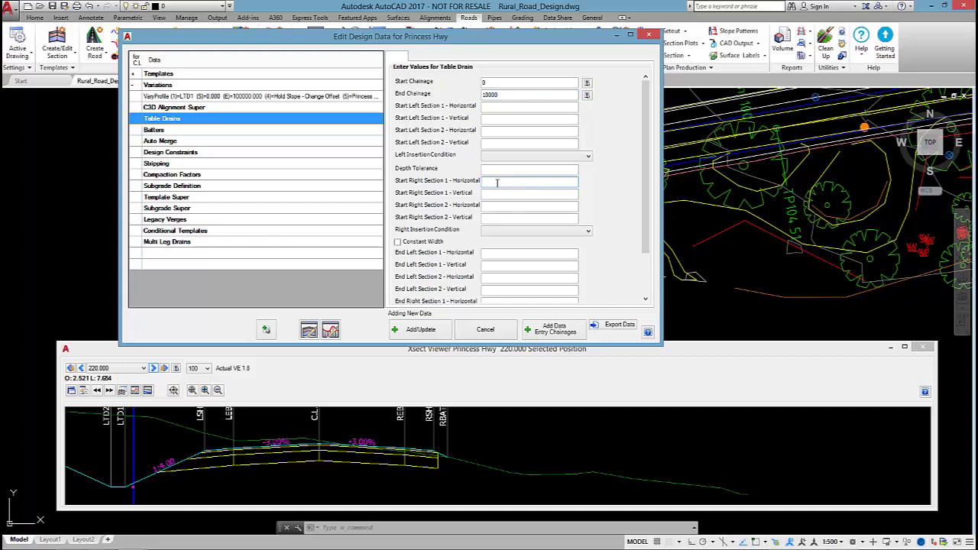
{"action": "left_click", "coordinate": [507, 195]}
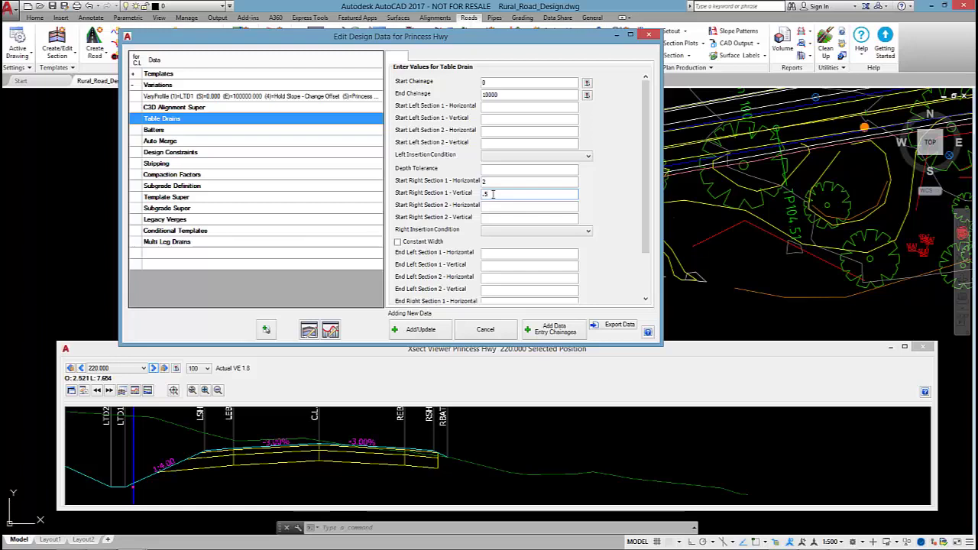
{"action": "left_click", "coordinate": [492, 204]}
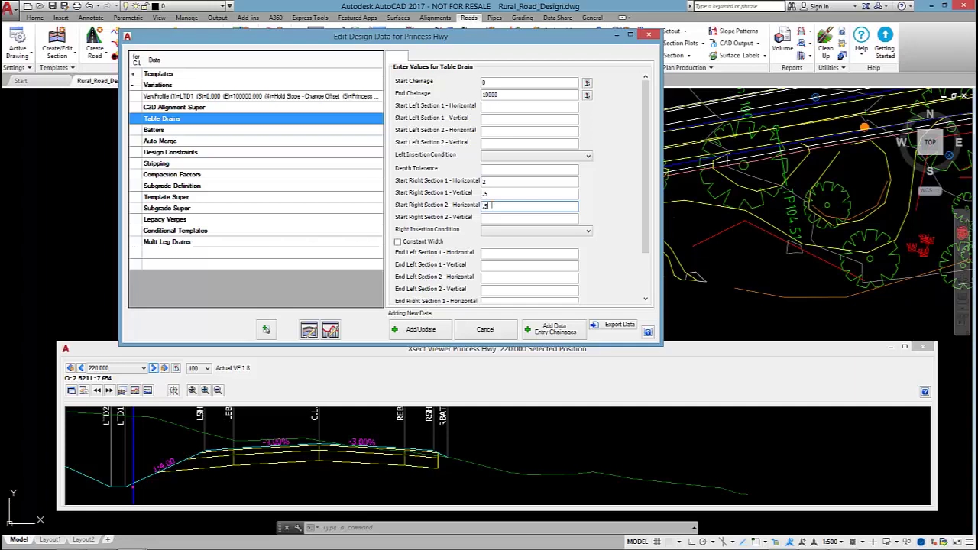
{"action": "left_click", "coordinate": [494, 218]}
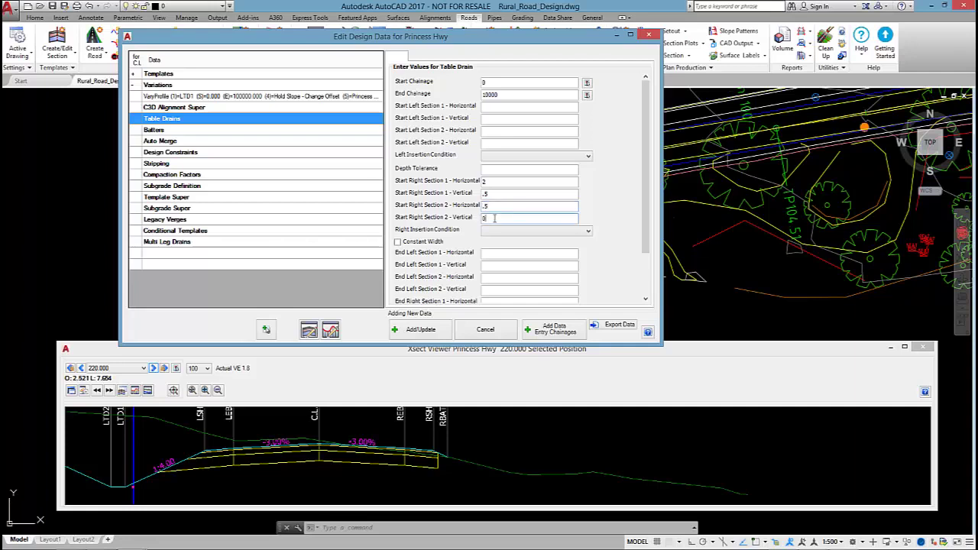
Give section 2 depth 0, insert only when the start is in cut, and use constant width
{"action": "type", "text": "0"}
{"action": "left_click", "coordinate": [505, 231]}
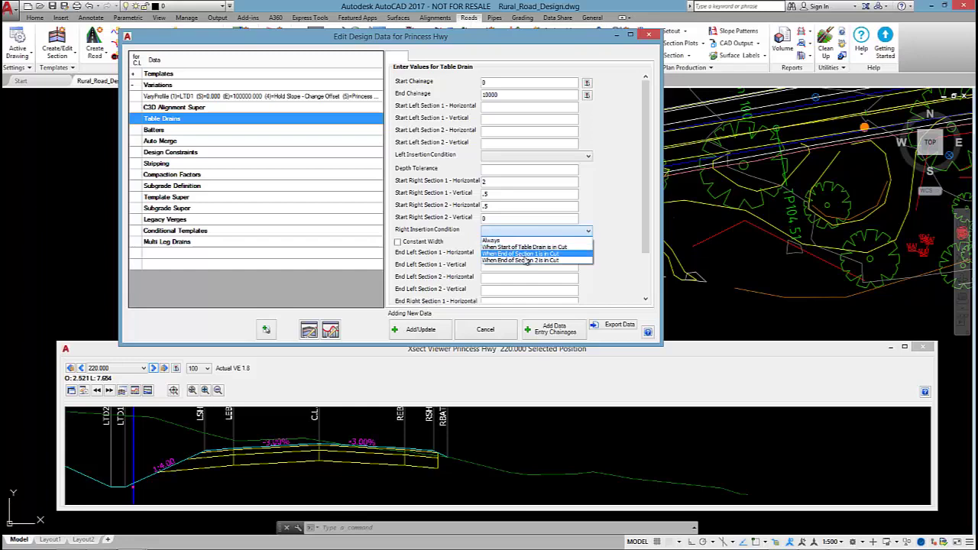
{"action": "type", "text": "0"}
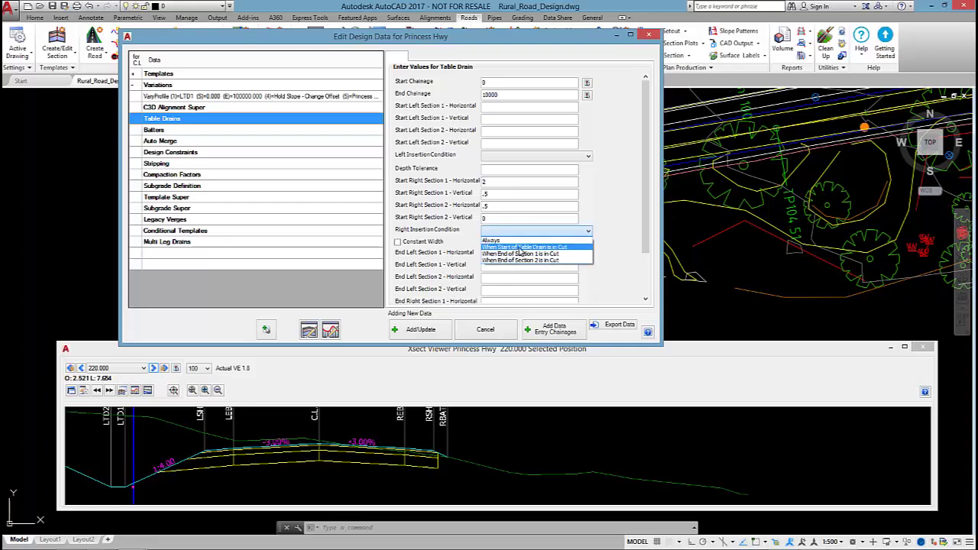
{"action": "left_click", "coordinate": [520, 247]}
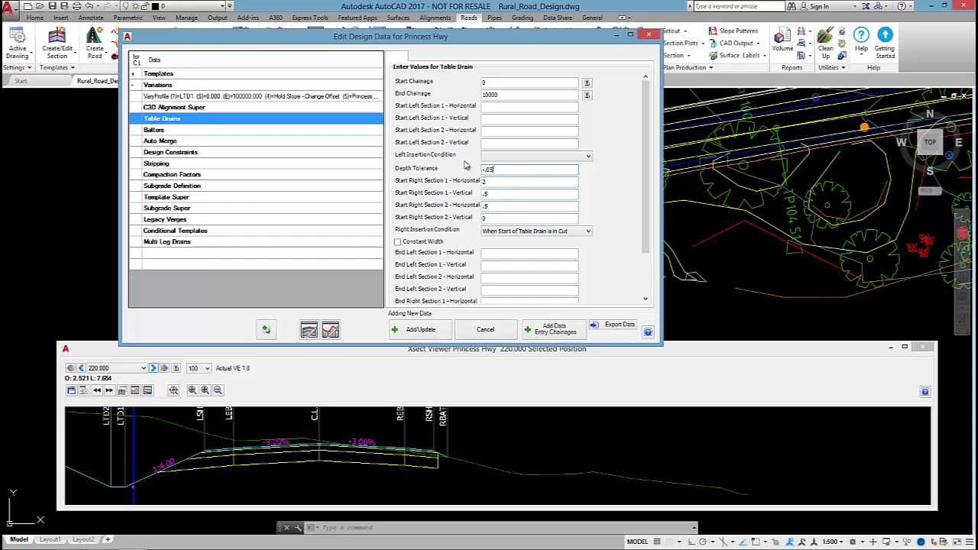
{"action": "left_click", "coordinate": [494, 83]}
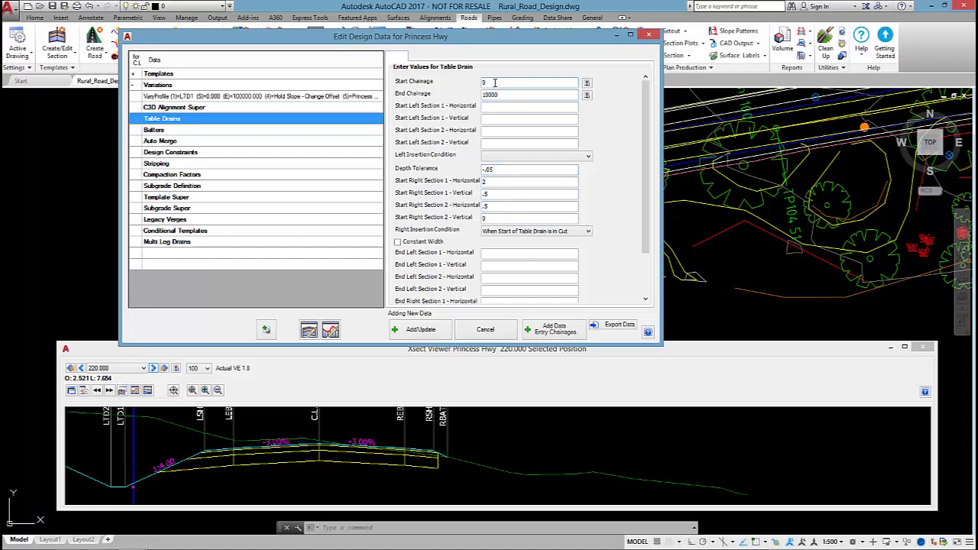
{"action": "left_click", "coordinate": [398, 241]}
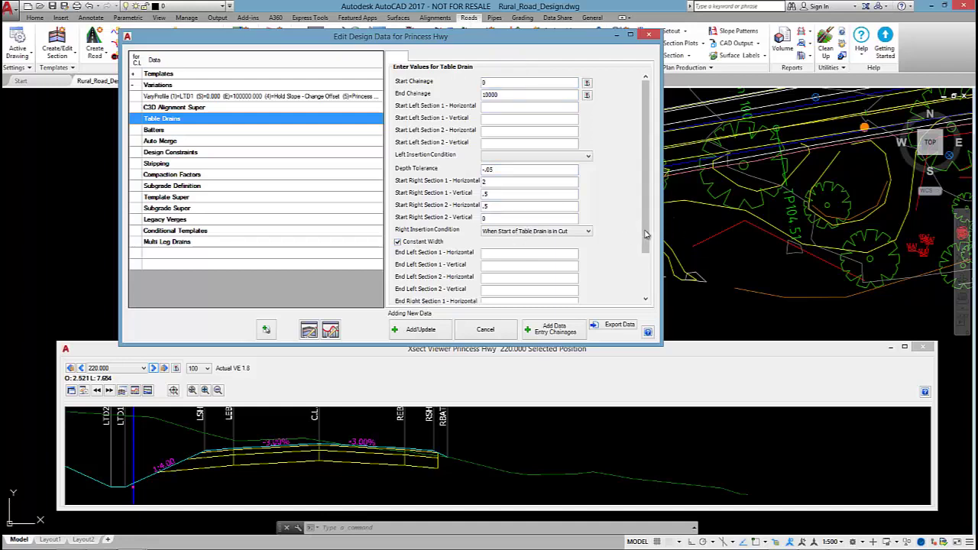
Set Plot Flags On to Yes and add the right table drain to the design data
{"action": "scroll", "coordinate": [639, 243], "scroll_direction": "down", "scroll_amount": 2}
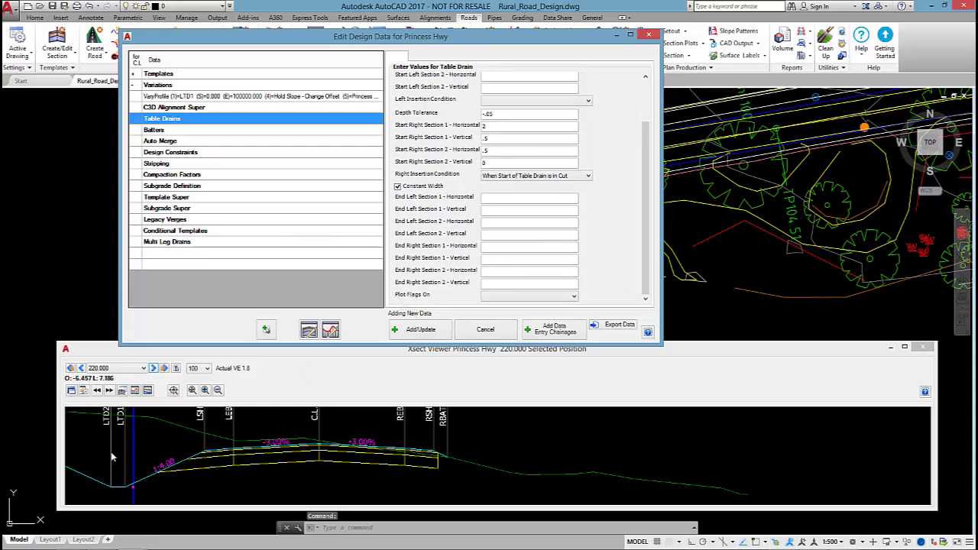
{"action": "left_click", "coordinate": [498, 297]}
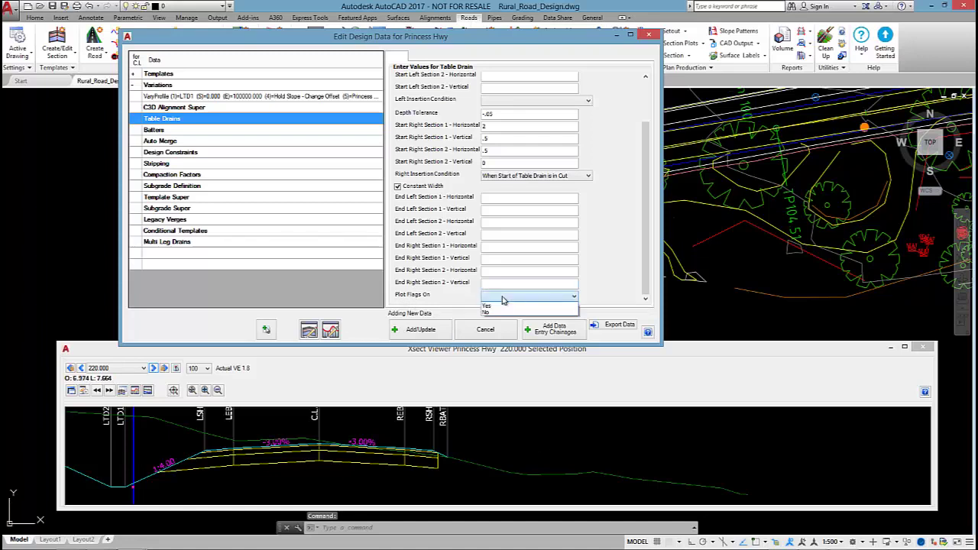
{"action": "left_click", "coordinate": [498, 308]}
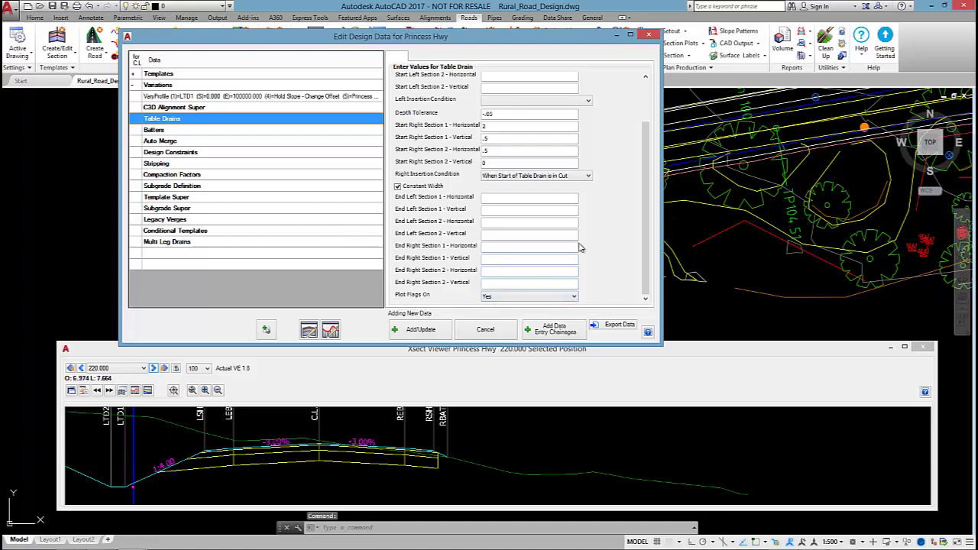
{"action": "left_click", "coordinate": [417, 329]}
Step the Xsect Viewer from chainage 220.000 on to 420.000, checking where RT1 and RT2 drain codes appear
{"action": "left_click", "coordinate": [442, 453]}
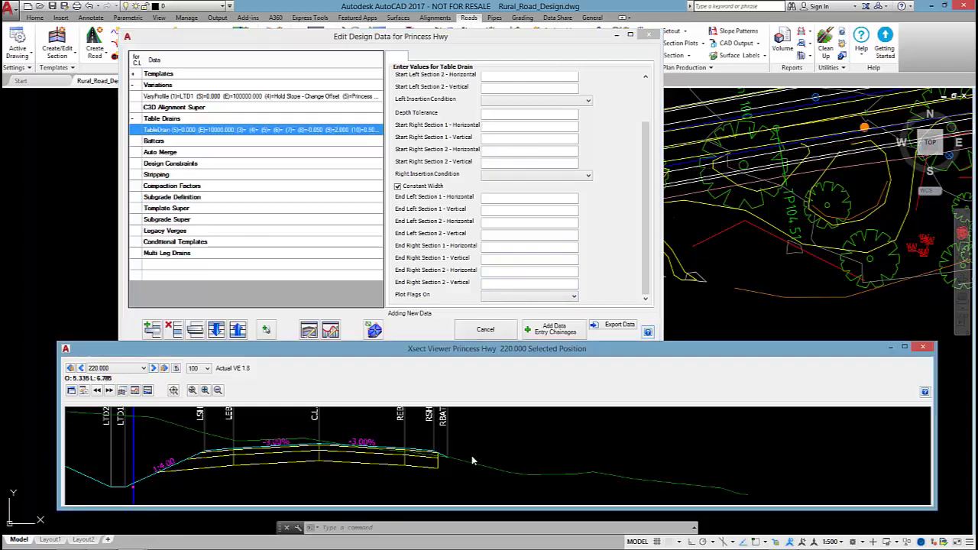
{"action": "left_click", "coordinate": [153, 368]}
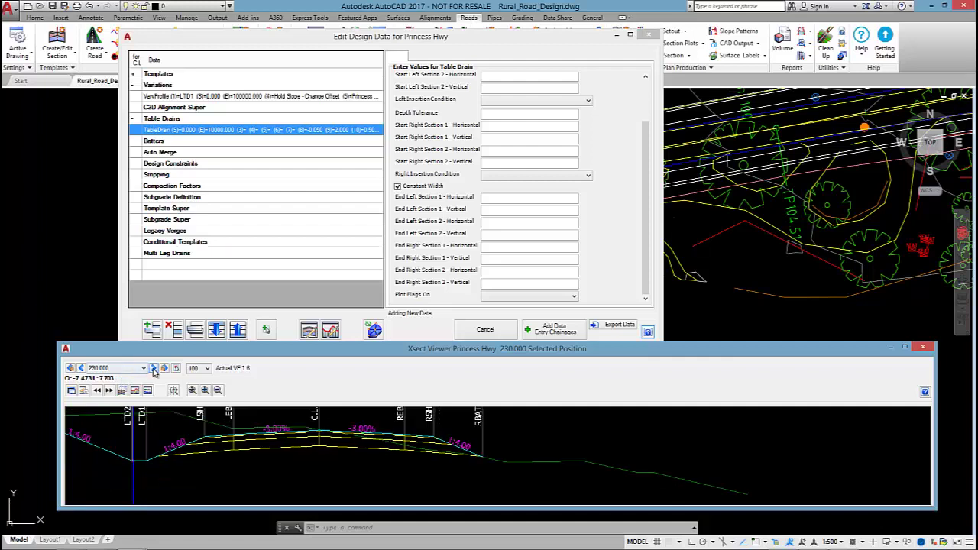
{"action": "left_click", "coordinate": [153, 368]}
{"action": "left_click", "coordinate": [153, 369]}
{"action": "left_click", "coordinate": [152, 368]}
{"action": "left_click", "coordinate": [153, 368]}
{"action": "left_click", "coordinate": [153, 368]}
{"action": "left_click", "coordinate": [153, 368]}
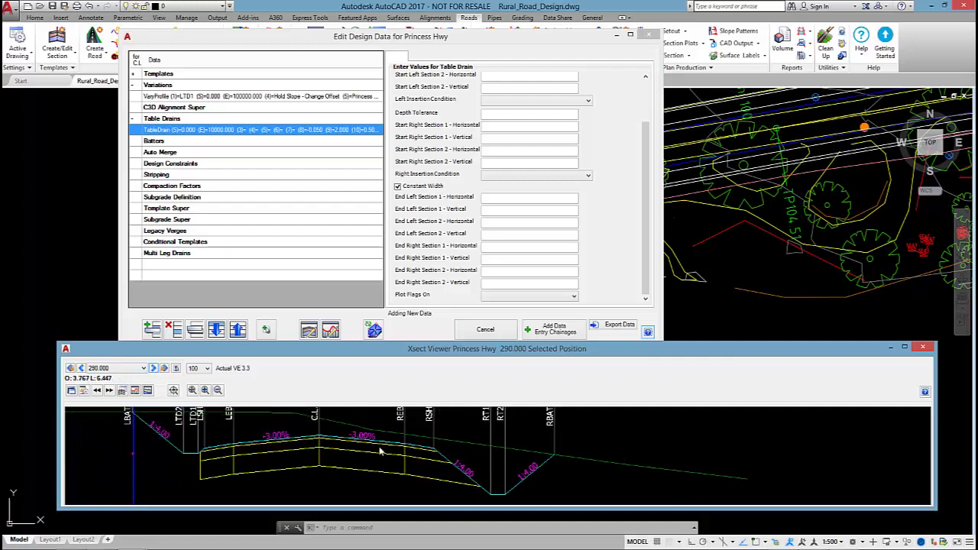
{"action": "left_click", "coordinate": [81, 368]}
{"action": "left_click", "coordinate": [81, 369]}
{"action": "left_click", "coordinate": [80, 368]}
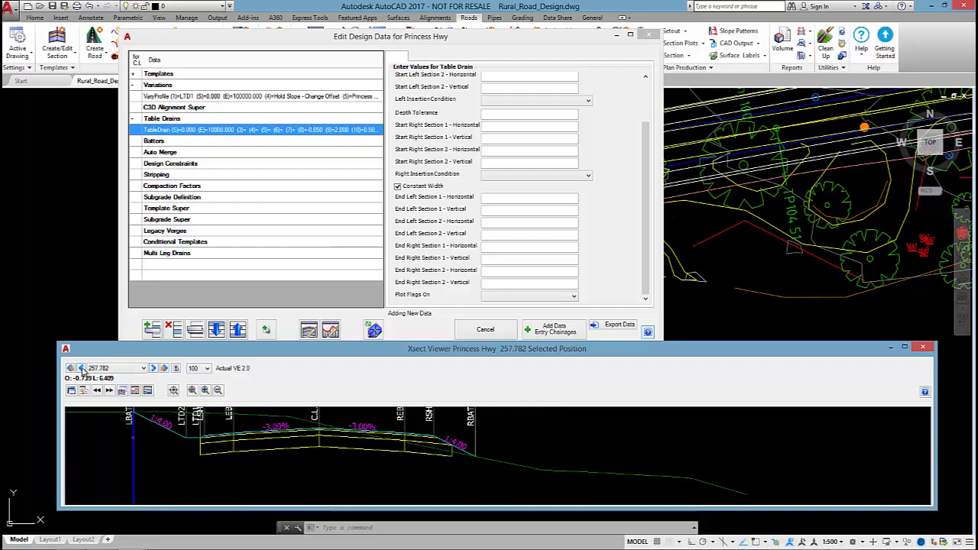
{"action": "left_click", "coordinate": [81, 368]}
{"action": "left_click", "coordinate": [81, 368]}
{"action": "left_click", "coordinate": [152, 369]}
{"action": "left_click", "coordinate": [152, 369]}
{"action": "left_click", "coordinate": [153, 368]}
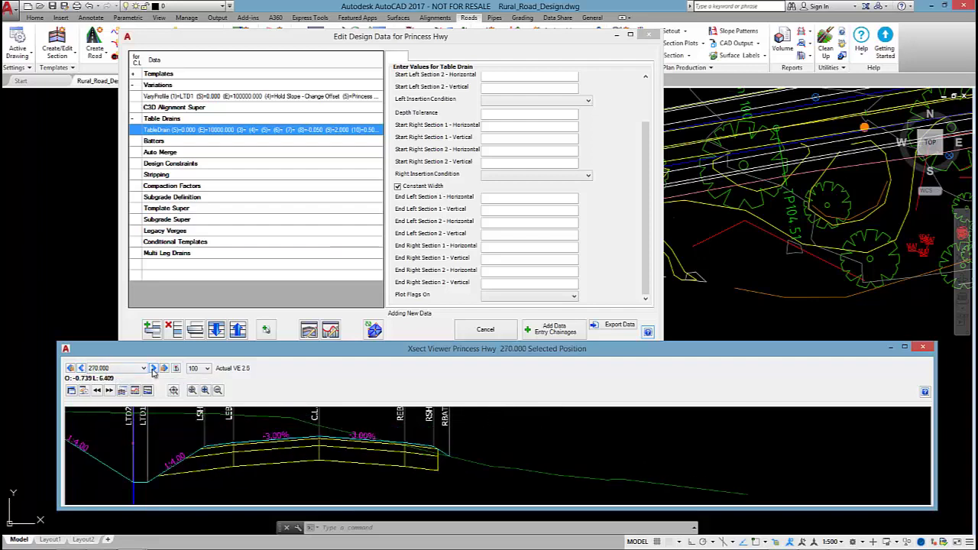
{"action": "left_click", "coordinate": [152, 368]}
{"action": "left_click", "coordinate": [153, 369]}
{"action": "left_click", "coordinate": [153, 369]}
{"action": "left_click", "coordinate": [153, 368]}
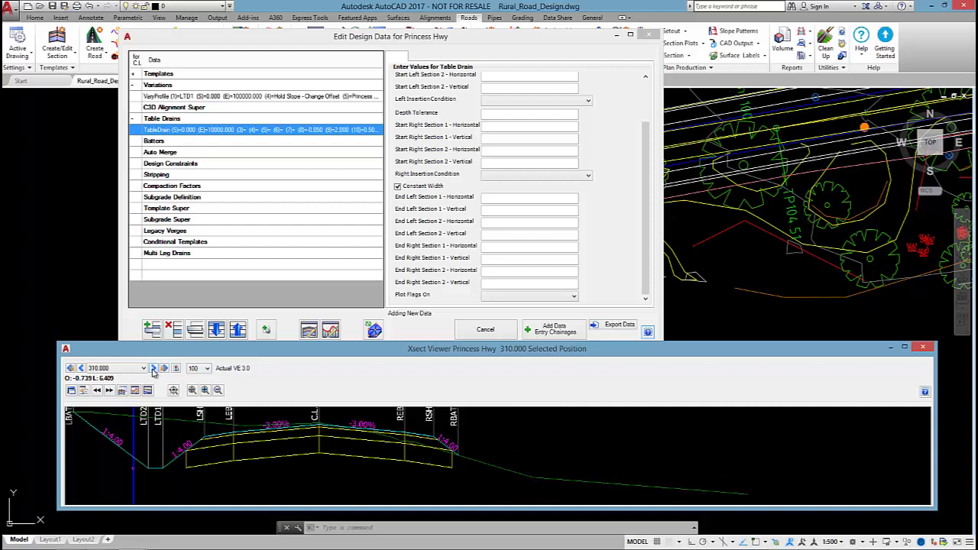
{"action": "left_click", "coordinate": [153, 368]}
{"action": "left_click", "coordinate": [153, 368]}
{"action": "left_click", "coordinate": [152, 368]}
{"action": "left_click", "coordinate": [153, 368]}
{"action": "left_click", "coordinate": [153, 368]}
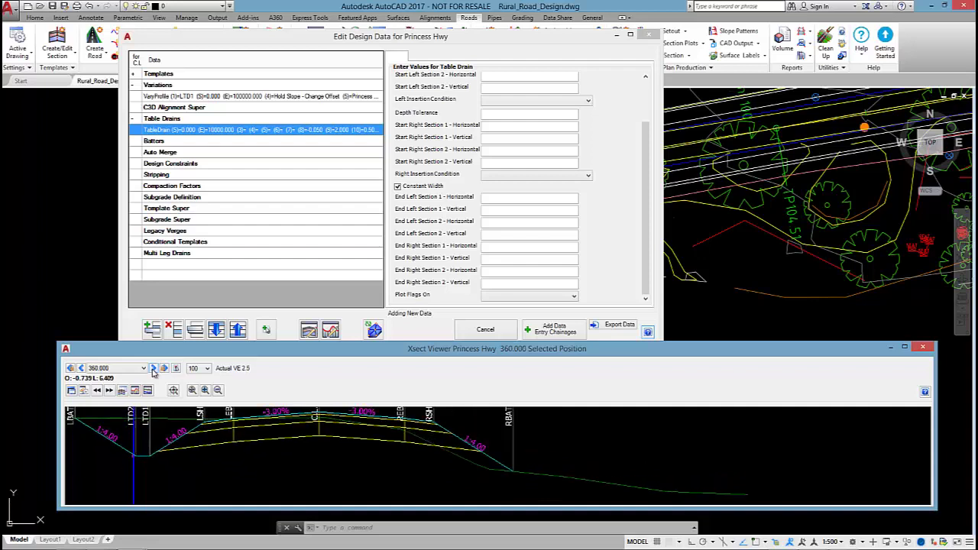
{"action": "left_click", "coordinate": [153, 368]}
{"action": "left_click", "coordinate": [153, 368]}
{"action": "left_click", "coordinate": [153, 368]}
{"action": "left_click", "coordinate": [153, 368]}
{"action": "left_click", "coordinate": [153, 368]}
{"action": "left_click", "coordinate": [152, 368]}
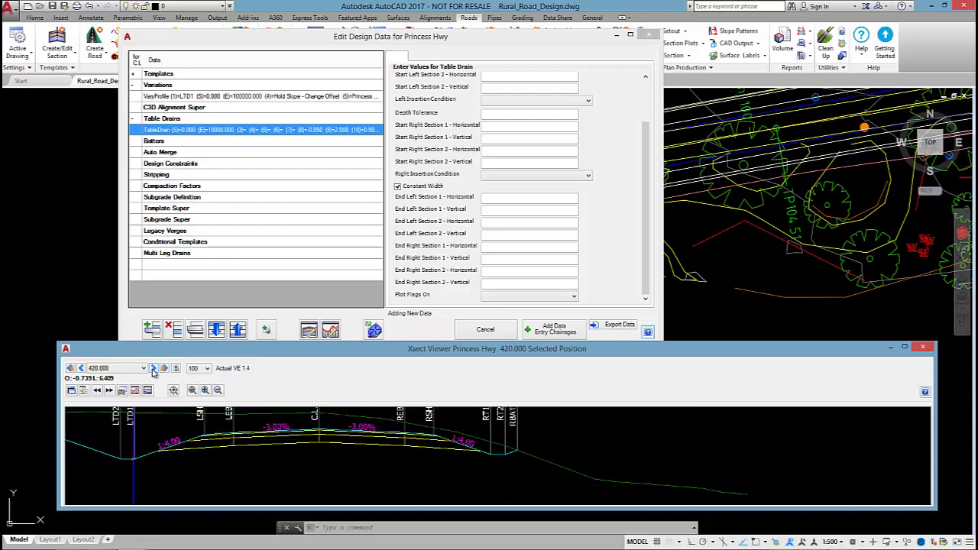
{"action": "left_click", "coordinate": [153, 369]}
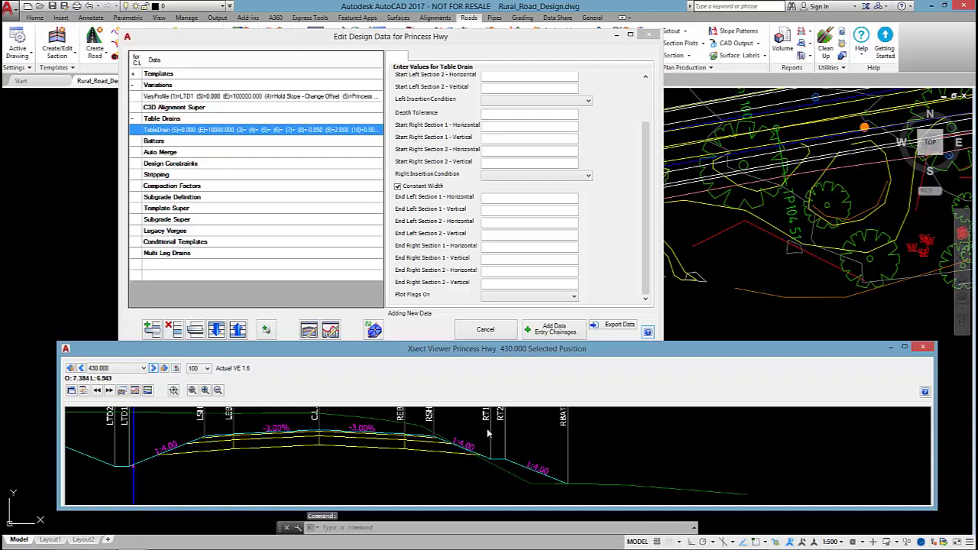
Change the table drain's Right Insertion Condition to 'When End of Section 1 is in Cut' and update it
{"action": "left_click", "coordinate": [218, 130]}
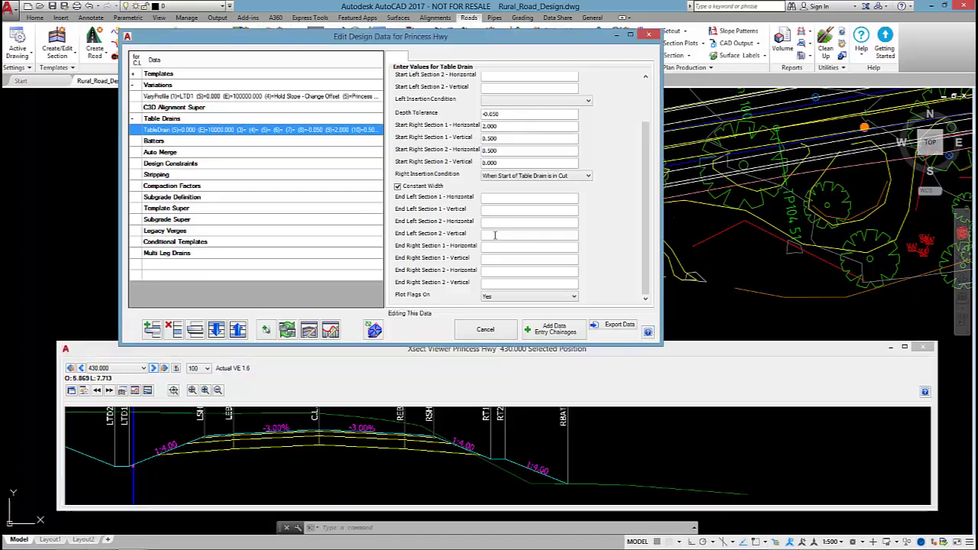
{"action": "left_click", "coordinate": [532, 175]}
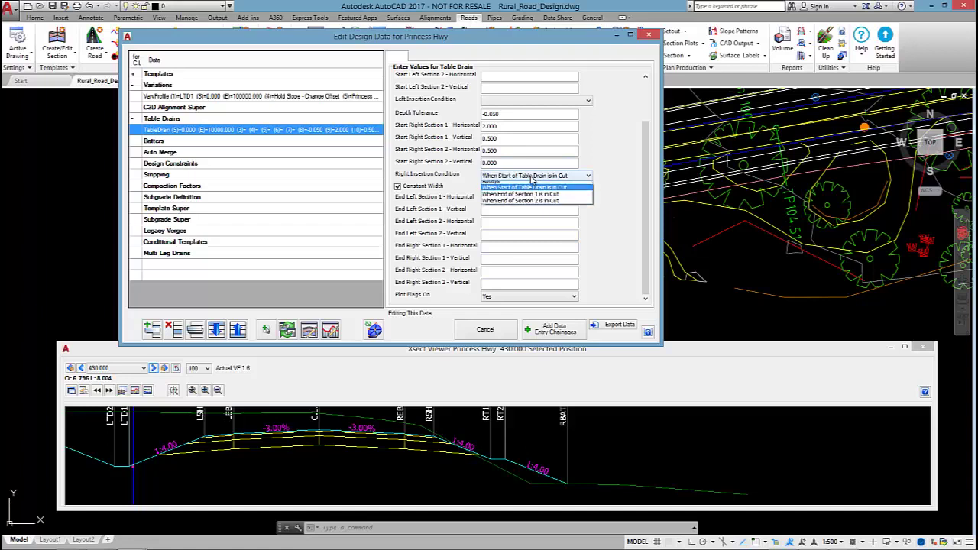
{"action": "left_click", "coordinate": [526, 198]}
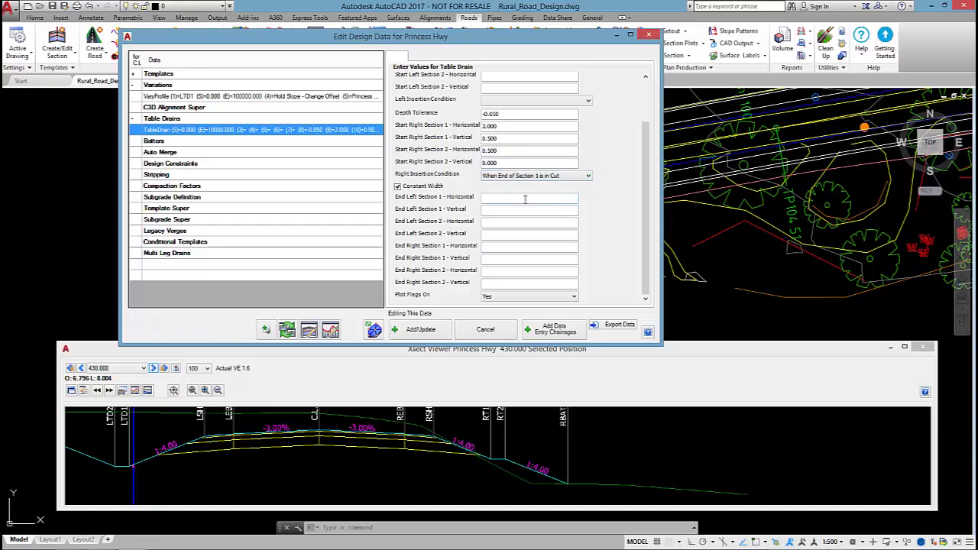
{"action": "left_click", "coordinate": [493, 464]}
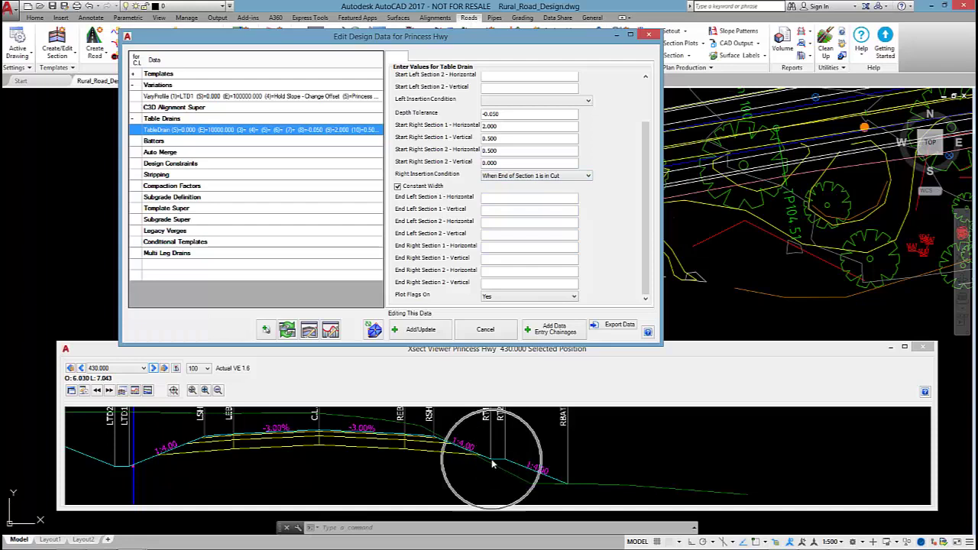
{"action": "left_click", "coordinate": [404, 328]}
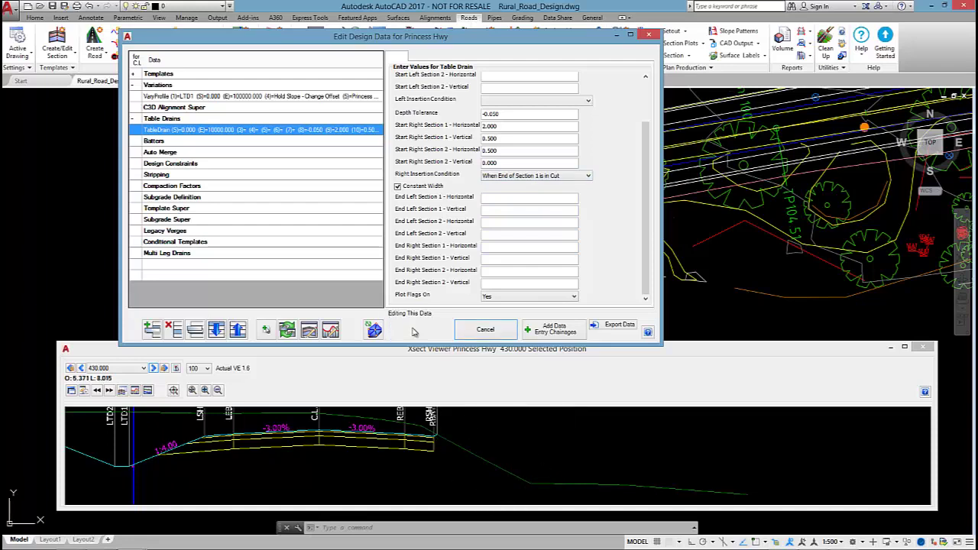
Recheck the cross sections around chainage 570.000, then go to the Variations category
{"action": "left_click", "coordinate": [152, 368]}
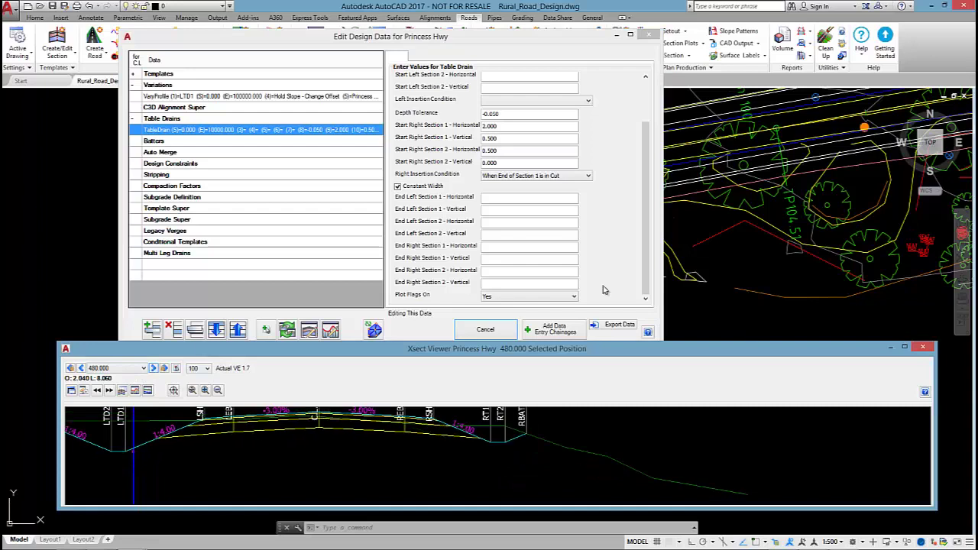
{"action": "left_click", "coordinate": [152, 369]}
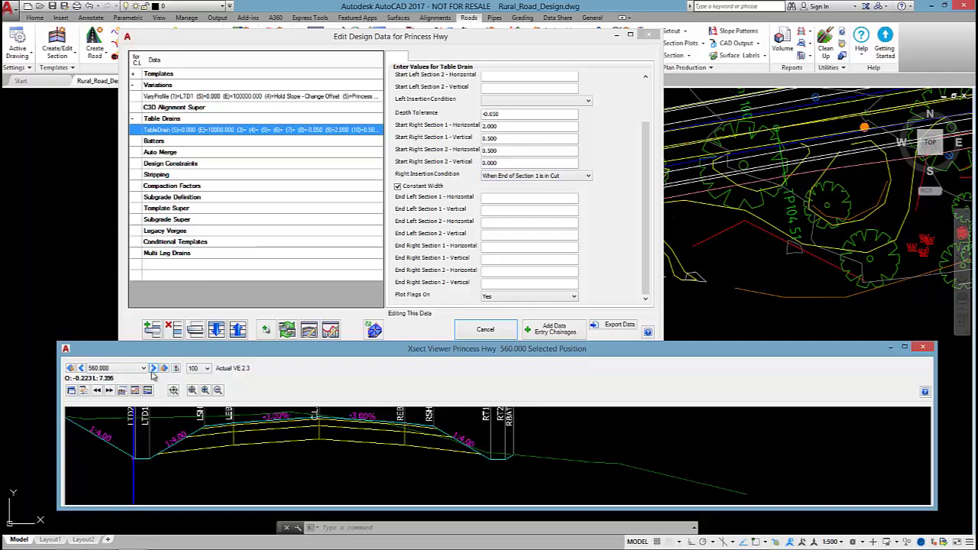
{"action": "left_click", "coordinate": [153, 368]}
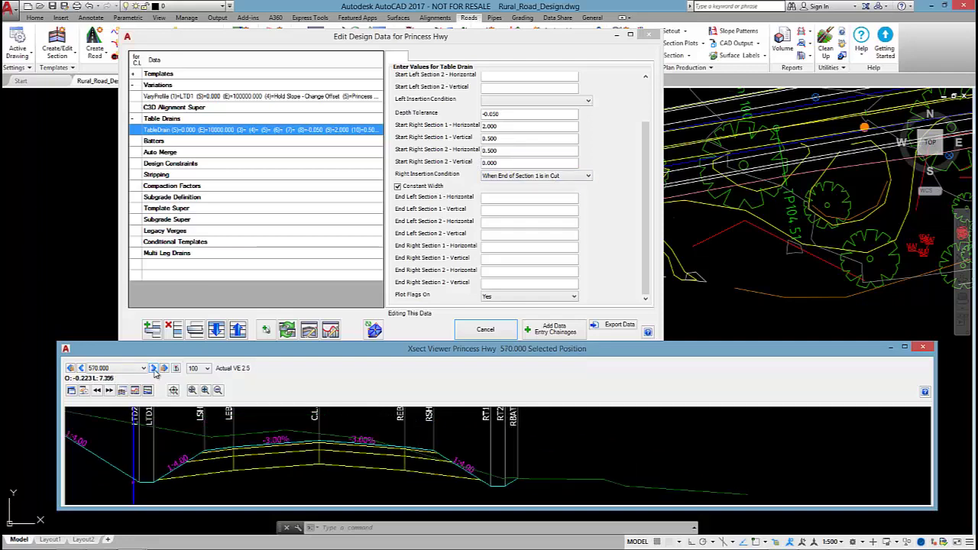
{"action": "left_click", "coordinate": [80, 368]}
{"action": "left_click", "coordinate": [80, 368]}
{"action": "left_click", "coordinate": [80, 368]}
{"action": "left_click", "coordinate": [80, 369]}
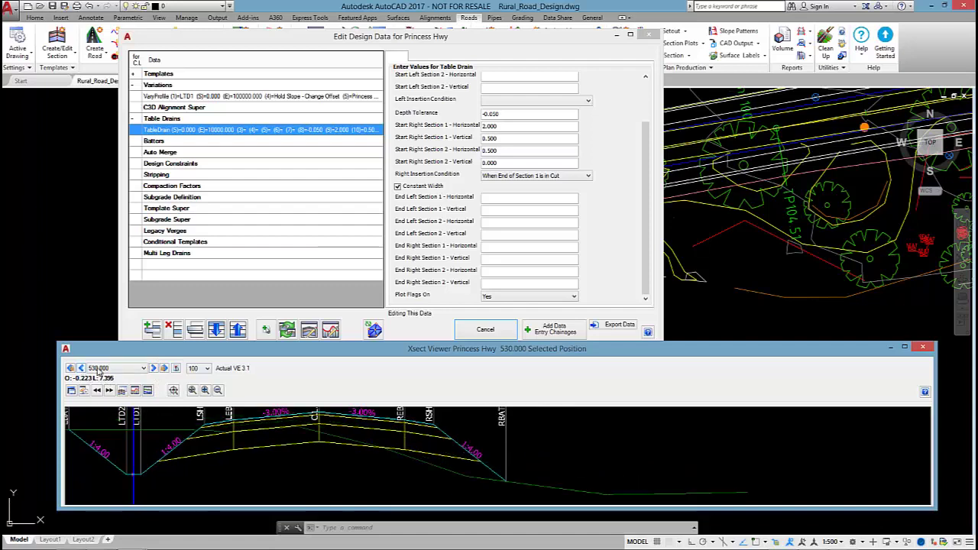
{"action": "left_click", "coordinate": [154, 369]}
{"action": "left_click", "coordinate": [154, 369]}
{"action": "left_click", "coordinate": [154, 368]}
{"action": "left_click", "coordinate": [154, 368]}
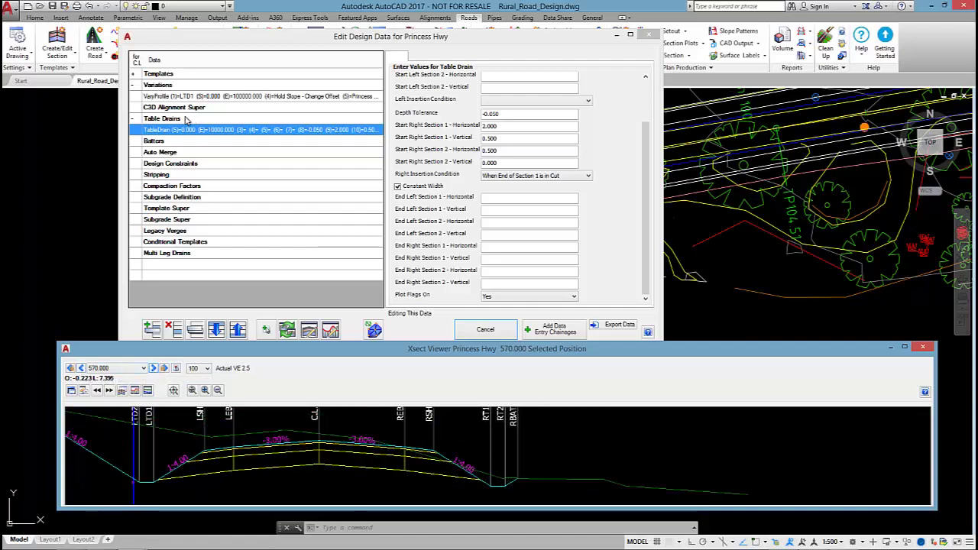
{"action": "left_click", "coordinate": [164, 87]}
{"action": "left_click", "coordinate": [152, 329]}
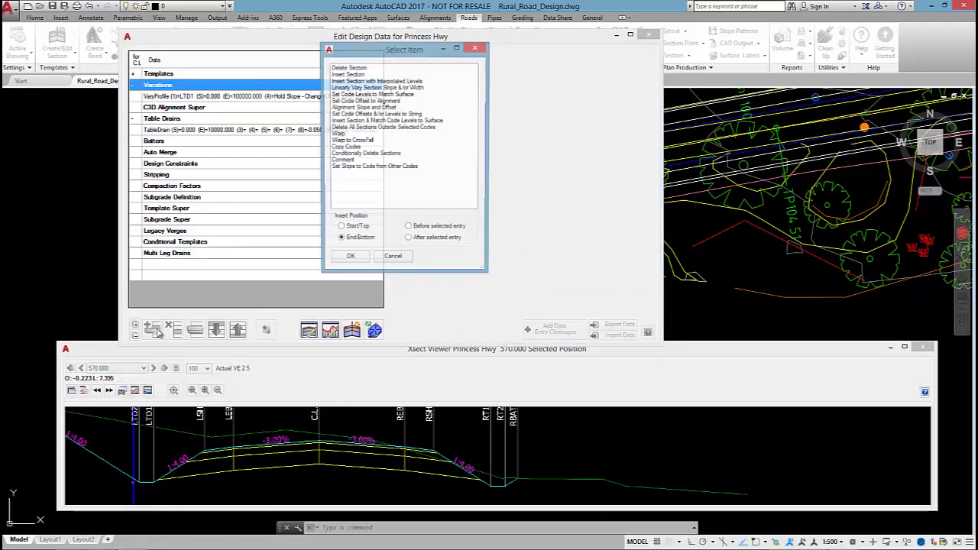
{"action": "left_click_drag", "start_coordinate": [405, 50], "coordinate": [438, 69]}
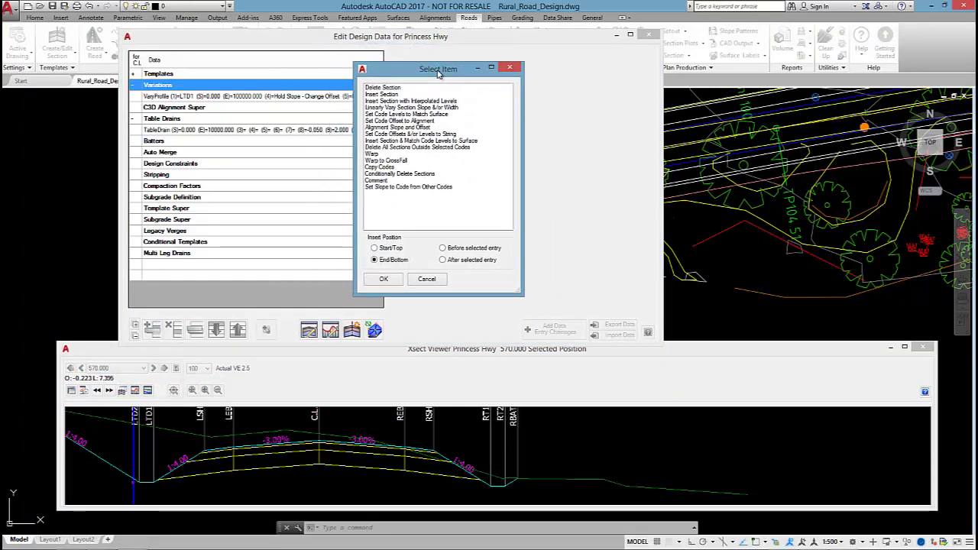
{"action": "left_click", "coordinate": [409, 148]}
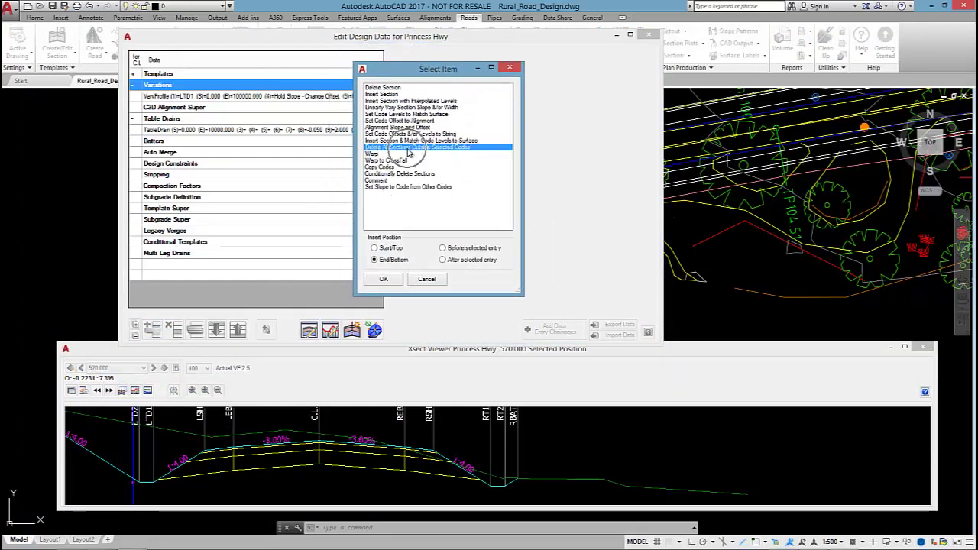
{"action": "left_click", "coordinate": [407, 174]}
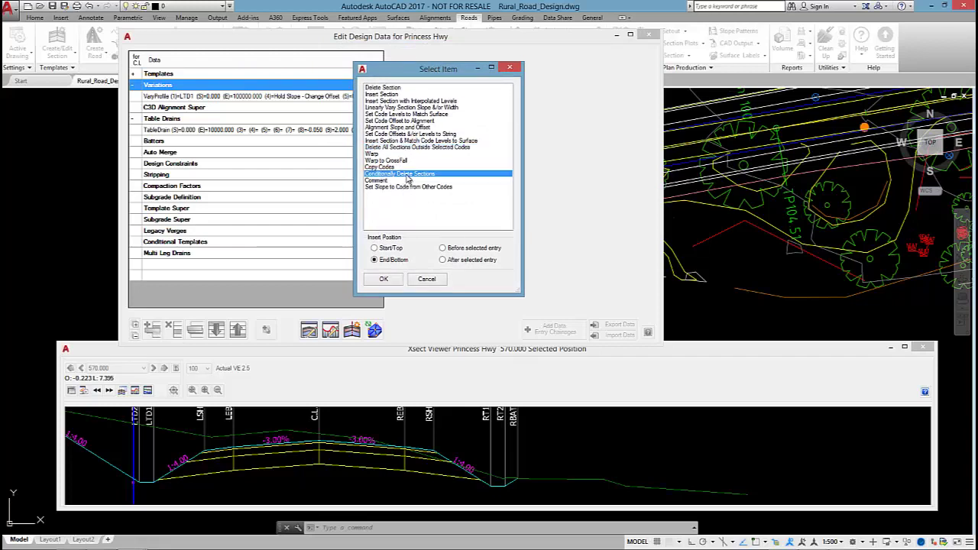
{"action": "left_click", "coordinate": [384, 279]}
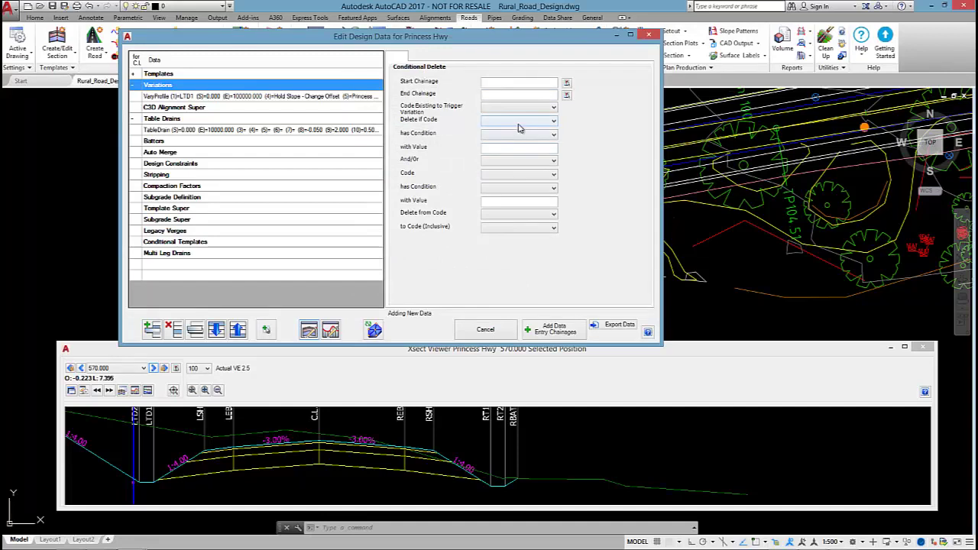
{"action": "left_click", "coordinate": [516, 134]}
{"action": "left_click", "coordinate": [516, 135]}
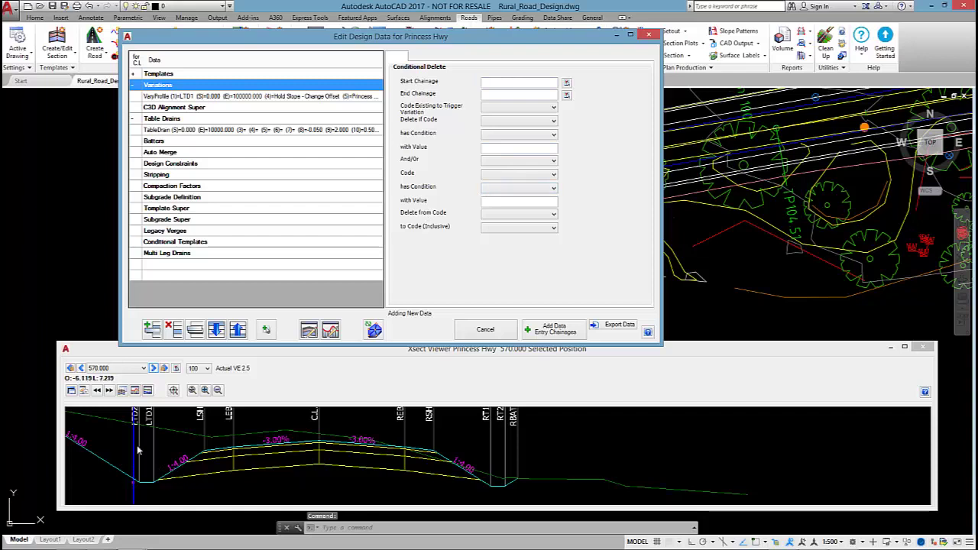
{"action": "left_click", "coordinate": [504, 333]}
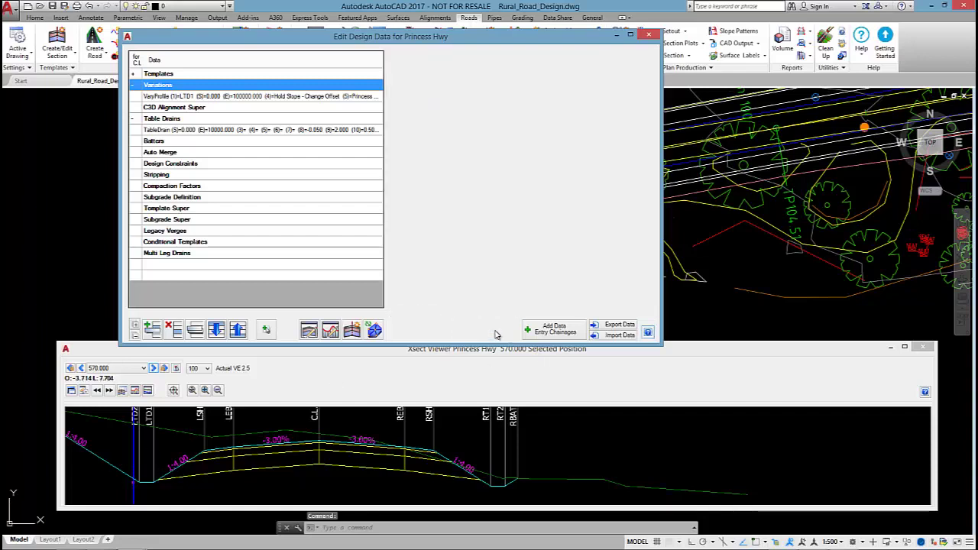